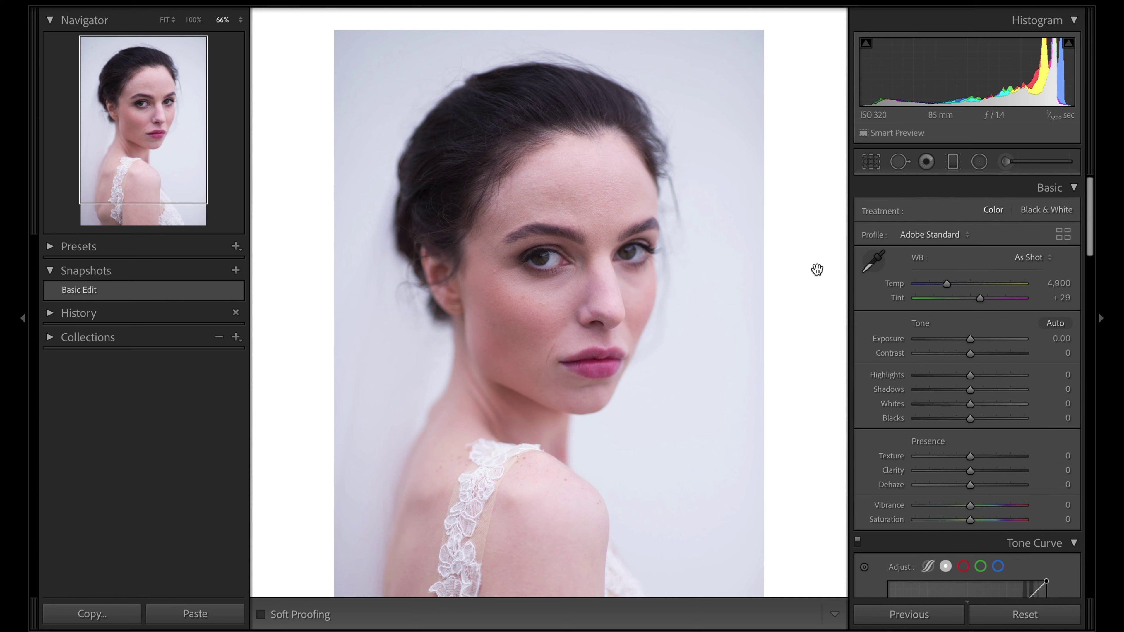
# Apply the Basic Edit snapshot (Contrast +30, Shadows +28, Vibrance +7) and bring Presence into view
pyautogui.click(101, 290)
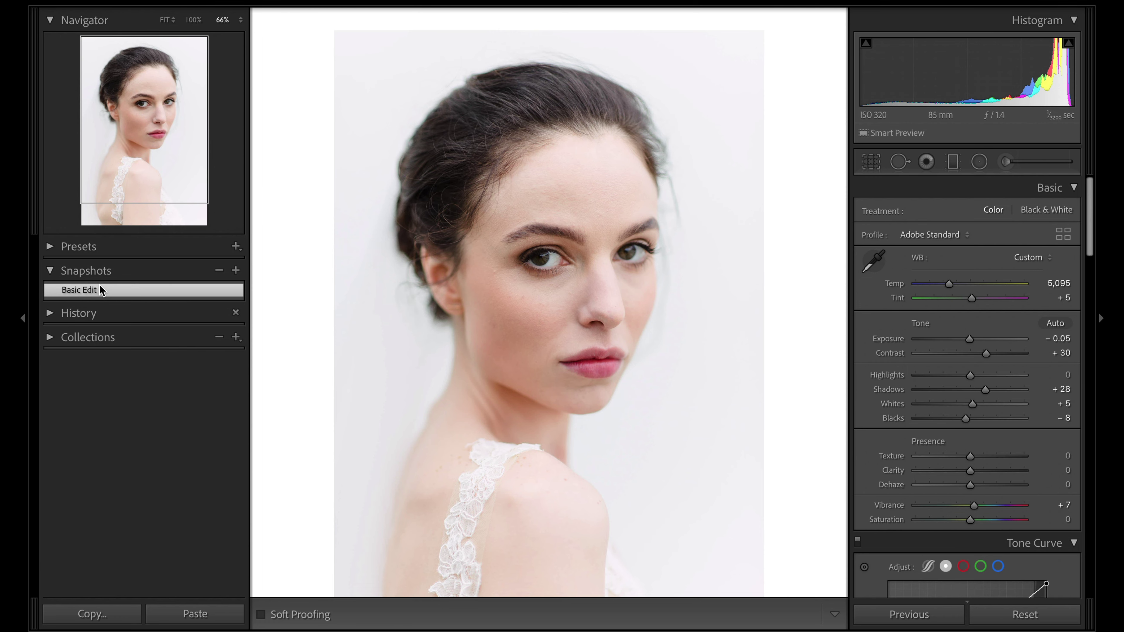
pyautogui.scroll(-2, 928, 462)
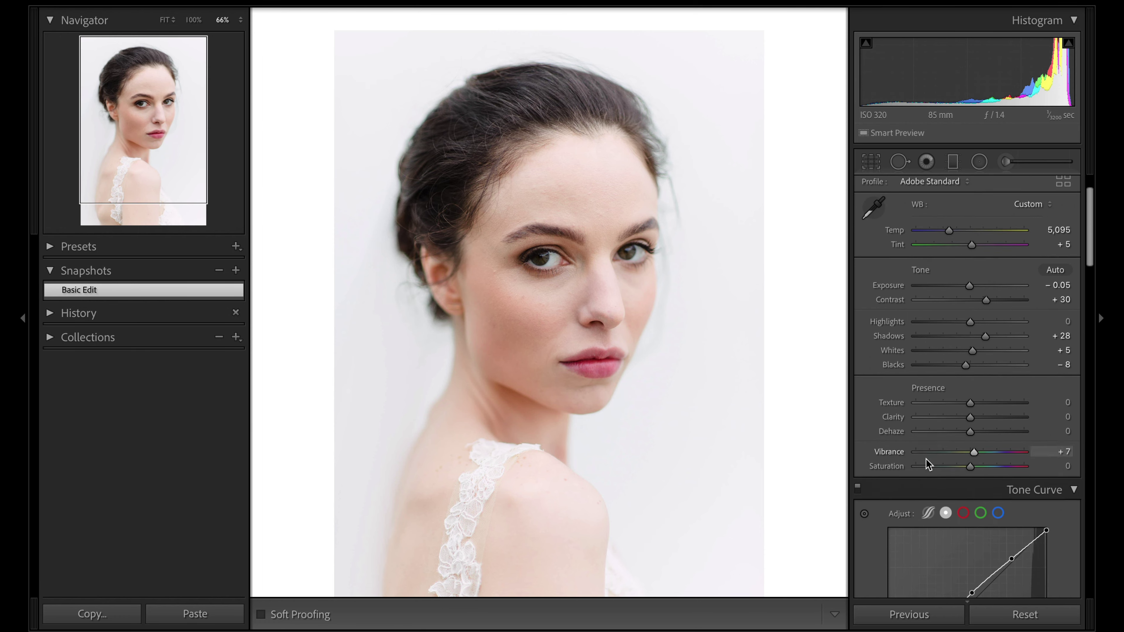
pyautogui.scroll(-3, 928, 463)
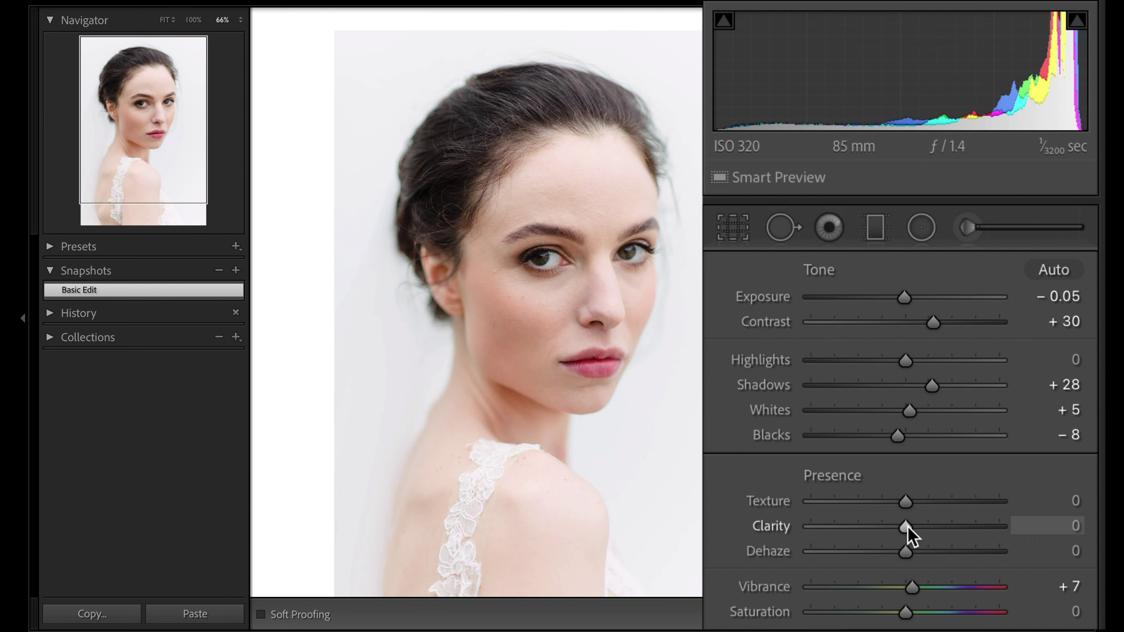
# Sweep Clarity up and down to compare, leaving it at +100
pyautogui.moveTo(908, 529); pyautogui.dragTo(1014, 529)
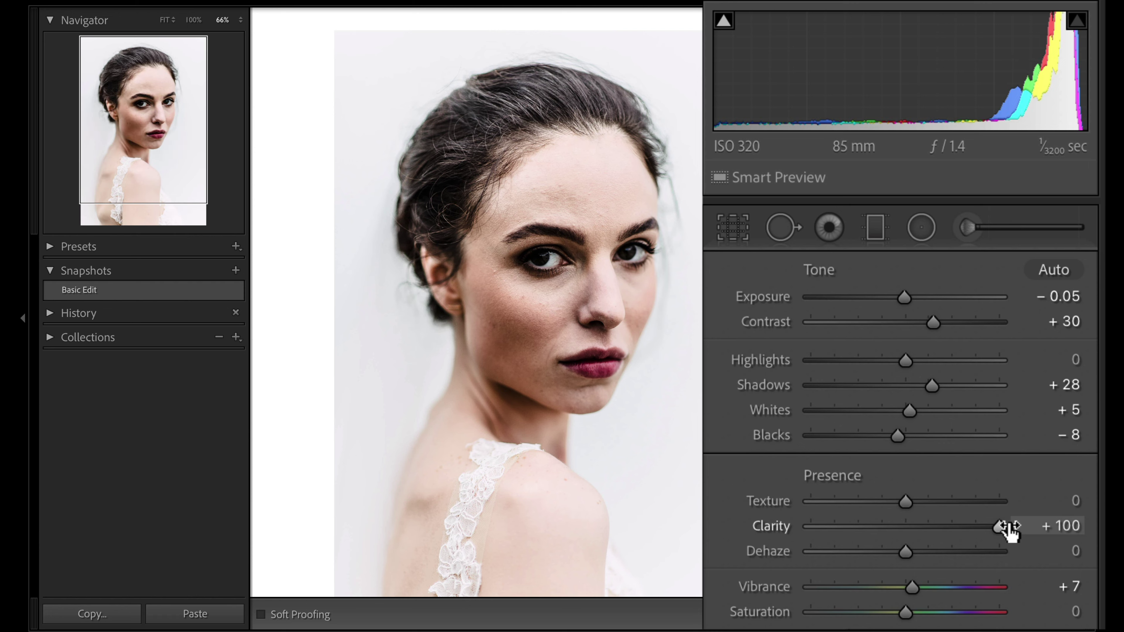
pyautogui.moveTo(1004, 529); pyautogui.dragTo(908, 530)
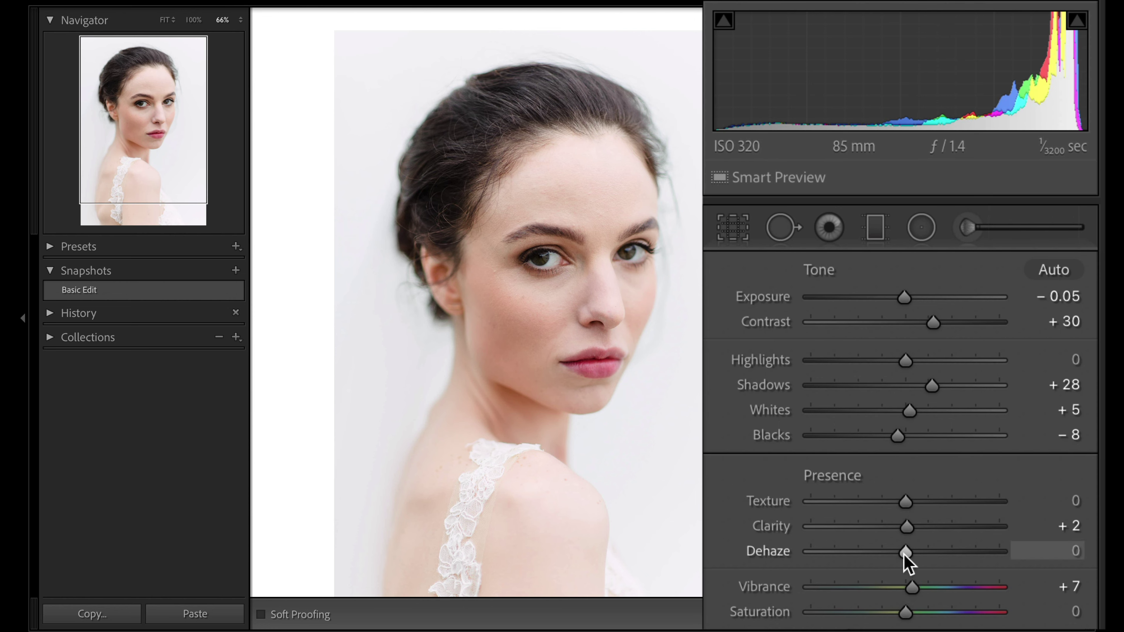
pyautogui.moveTo(908, 529); pyautogui.dragTo(1037, 521)
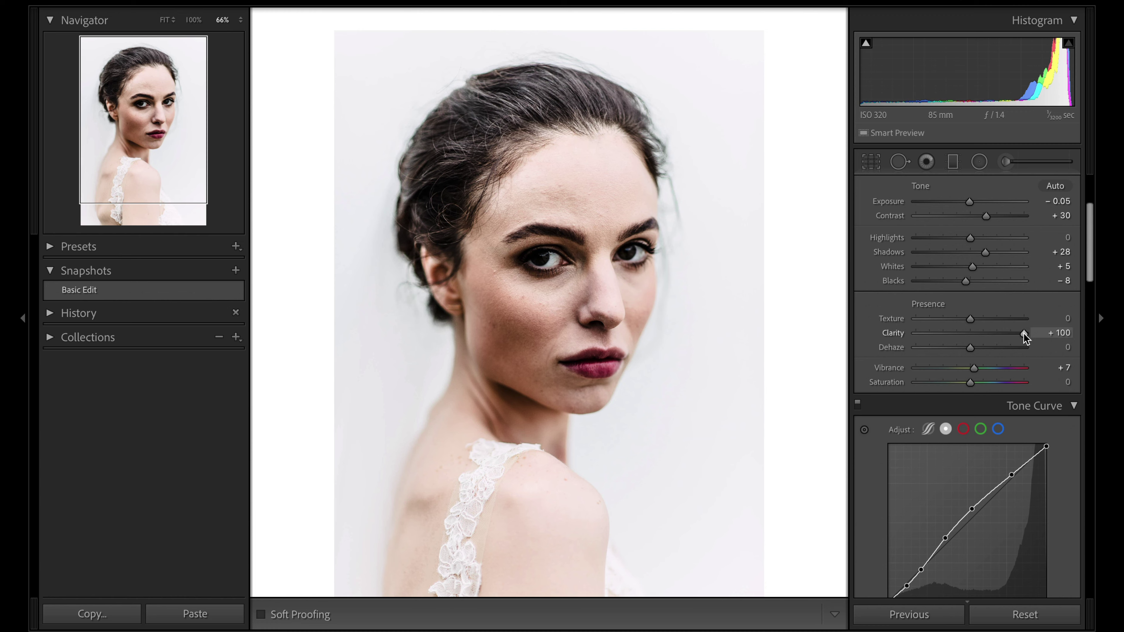
# Try Clarity around −84 for softening, then reset Clarity to 0
pyautogui.moveTo(1025, 334); pyautogui.dragTo(949, 333)
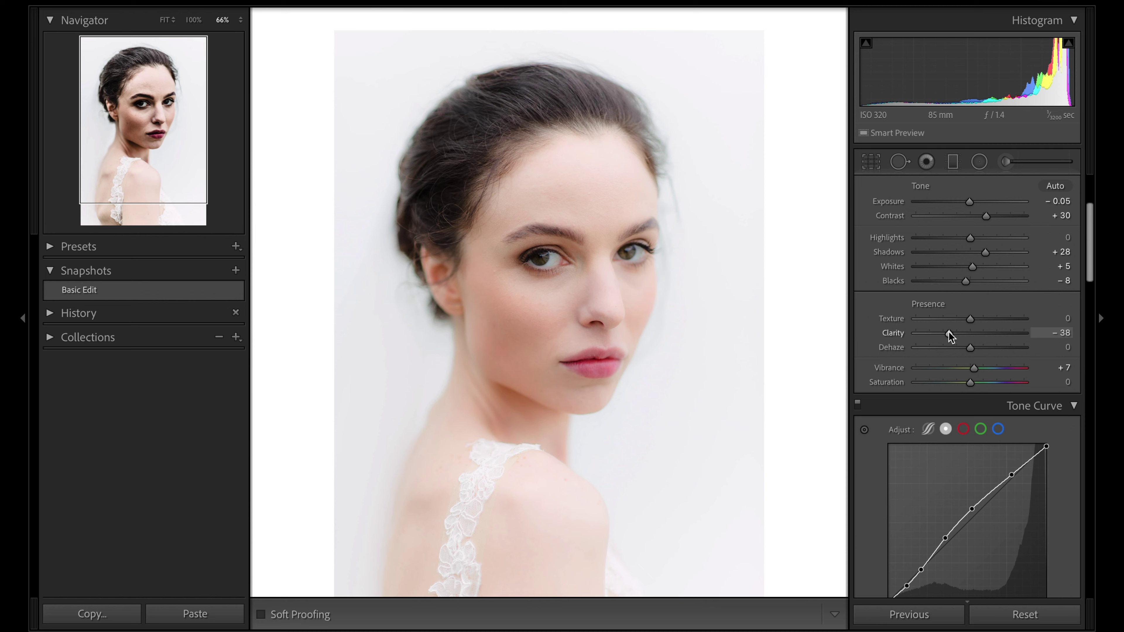
pyautogui.moveTo(950, 334); pyautogui.dragTo(921, 334)
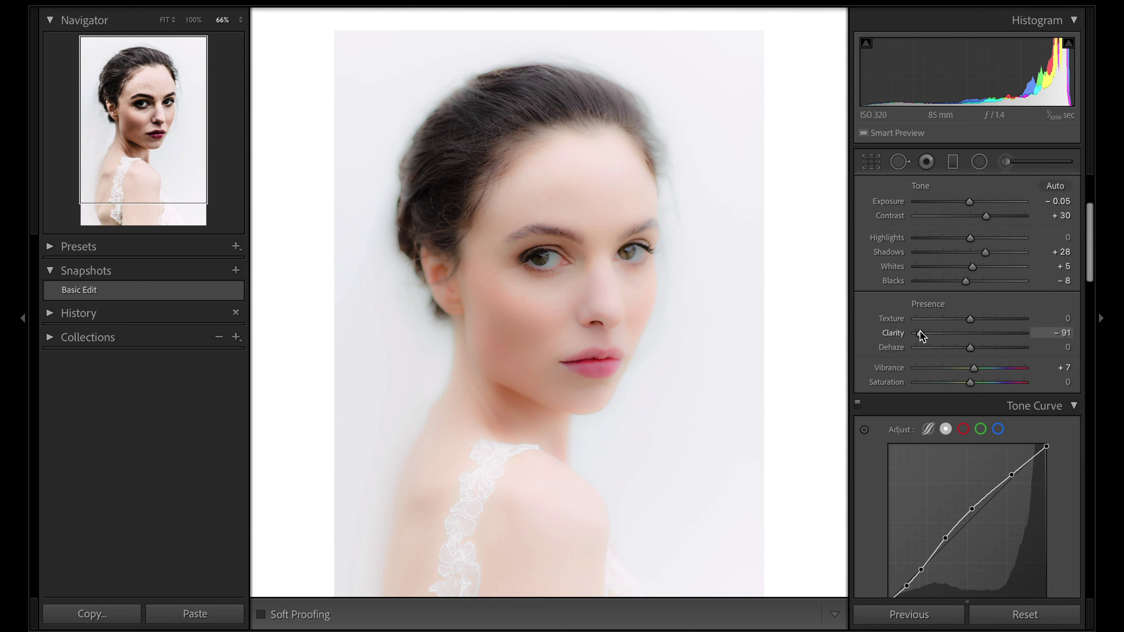
pyautogui.moveTo(921, 334); pyautogui.dragTo(927, 334)
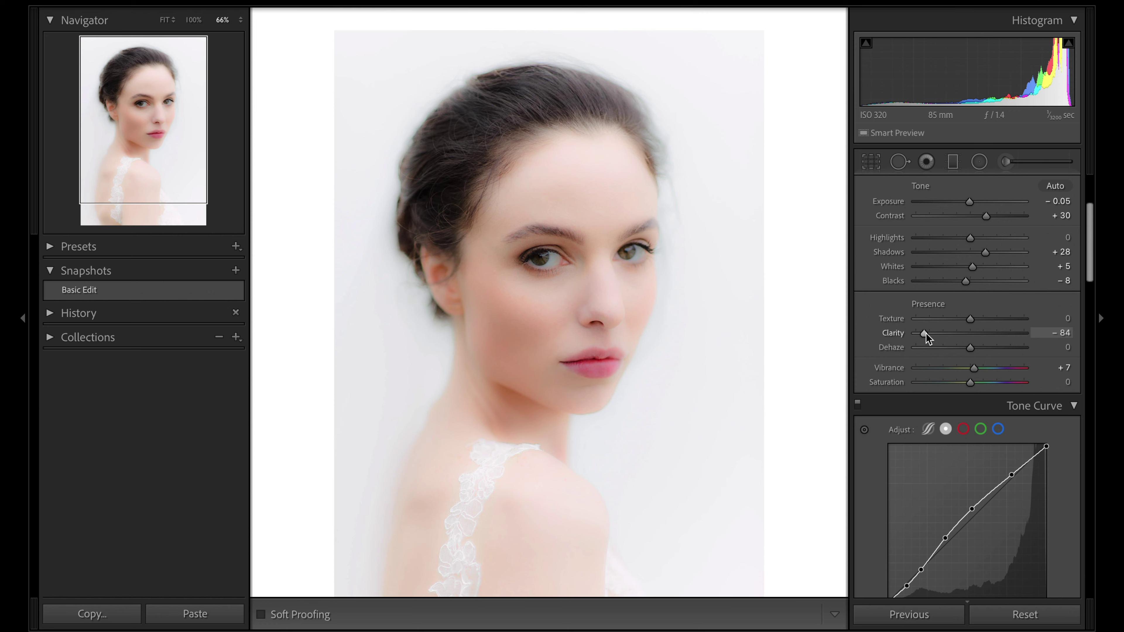
pyautogui.doubleClick(895, 333)
pyautogui.scroll(-1, 897, 319)
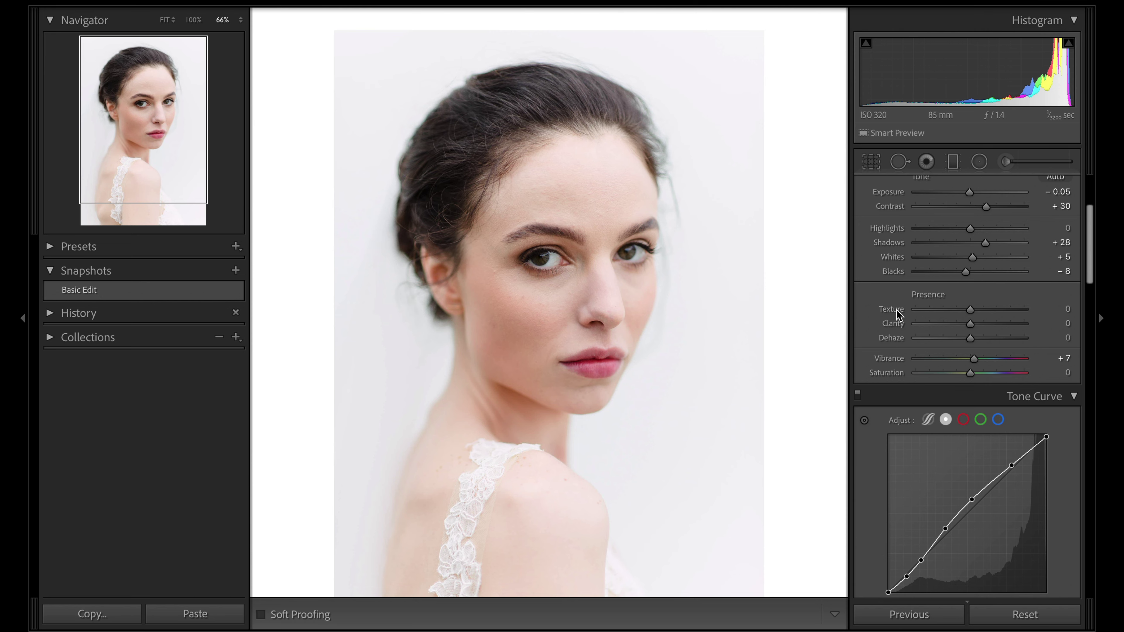
# Zoom into the face at 100% and set Texture to −92 after trying +98
pyautogui.click(646, 232)
pyautogui.hotkey('ctrl', '=')
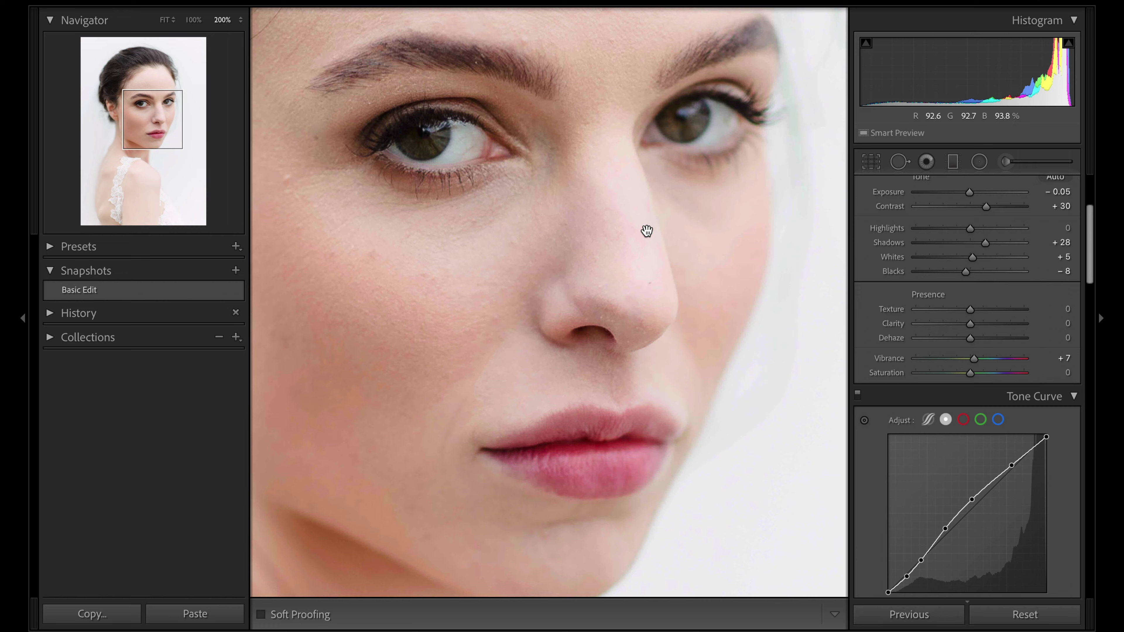
pyautogui.hotkey('ctrl', '-')
pyautogui.moveTo(635, 221); pyautogui.dragTo(644, 271)
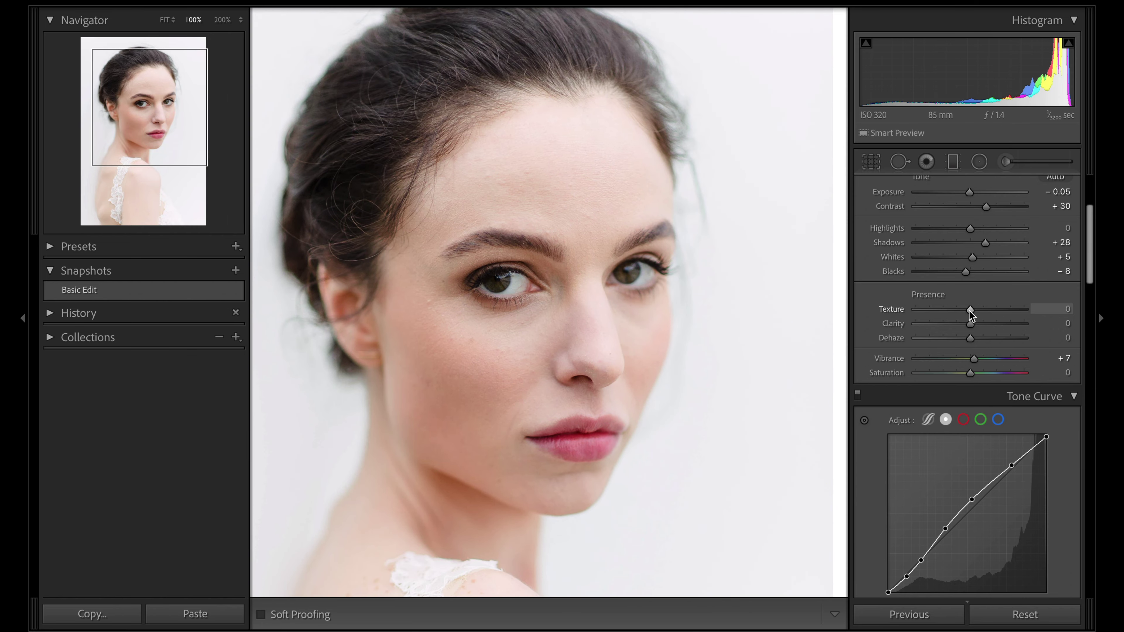
pyautogui.moveTo(977, 311); pyautogui.dragTo(1025, 313)
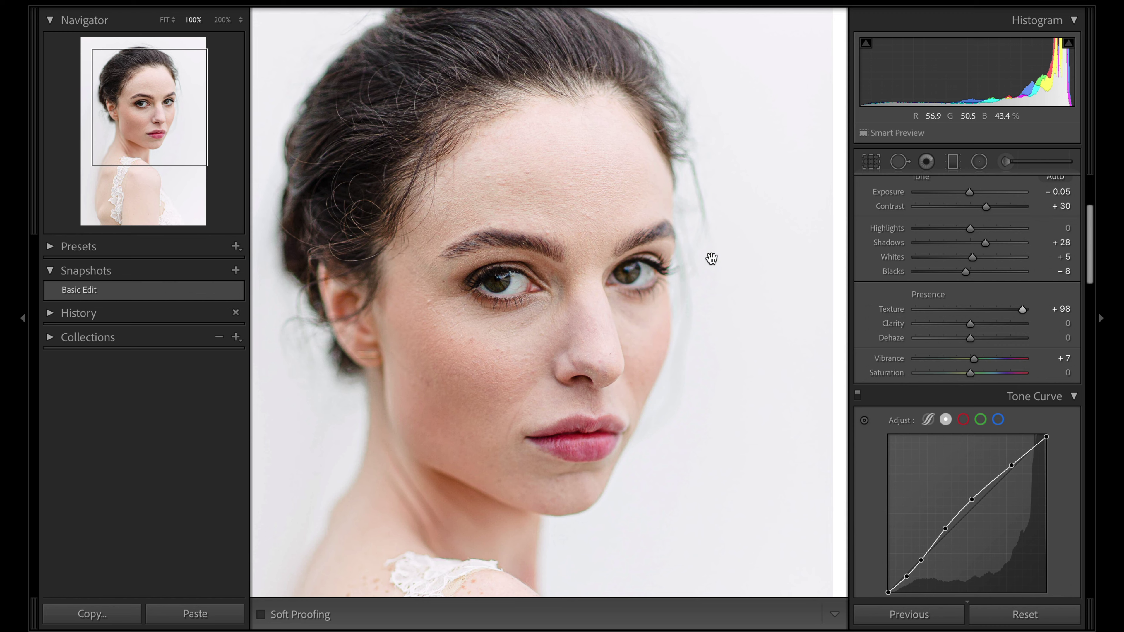
pyautogui.moveTo(1018, 311); pyautogui.dragTo(920, 312)
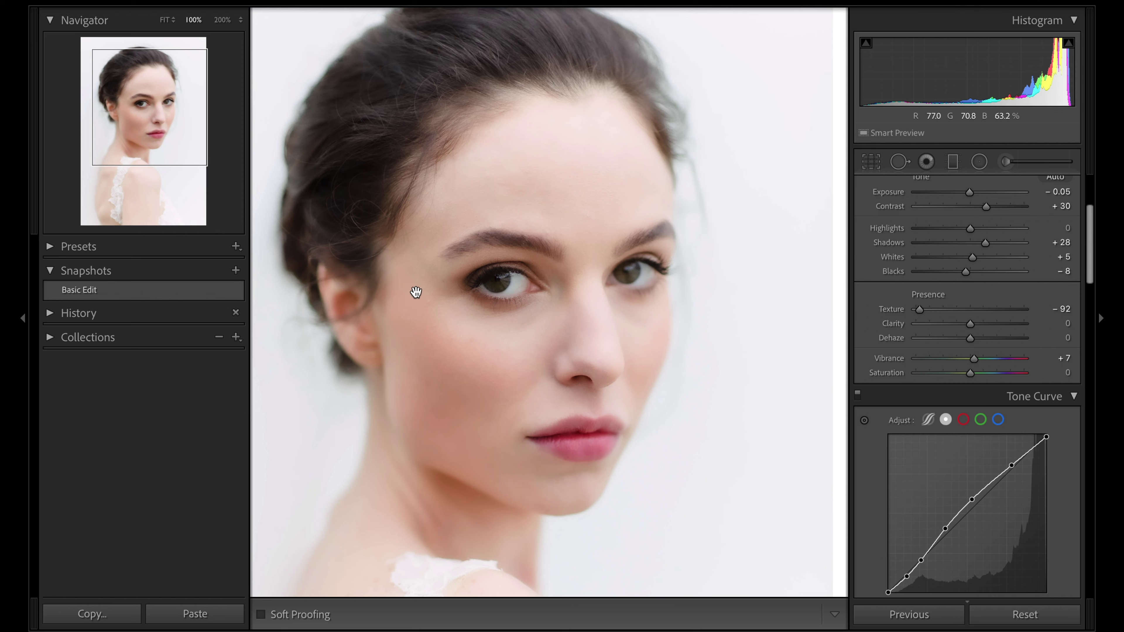
# Reset global Texture to 0 and start an Adjustment Brush with Texture −100
pyautogui.scroll(3, 943, 316)
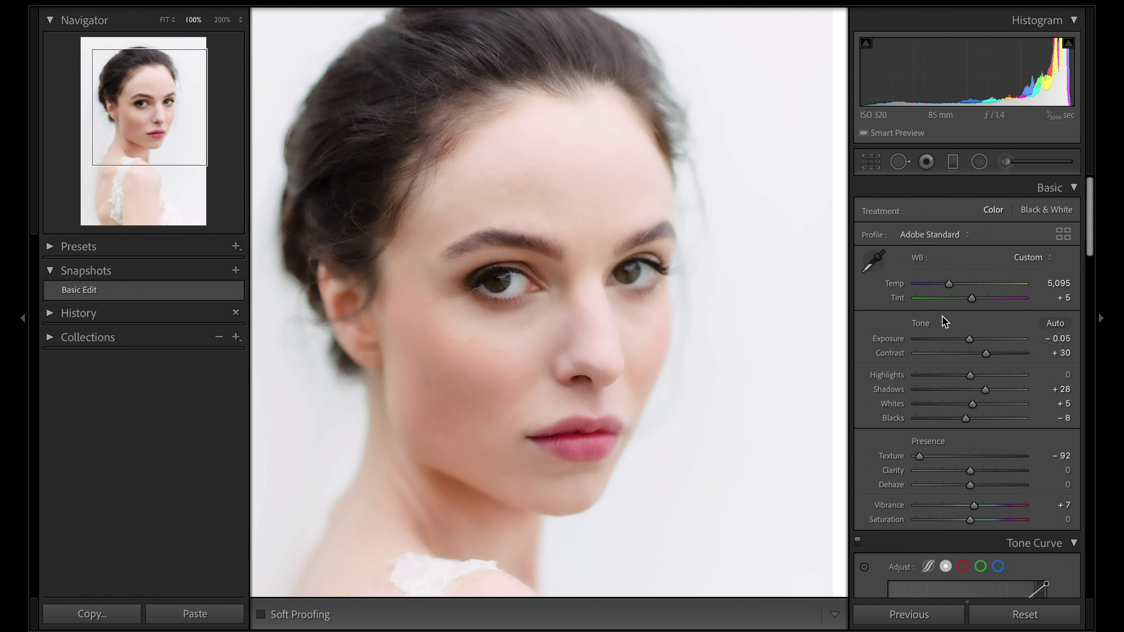
pyautogui.doubleClick(887, 457)
pyautogui.click(1045, 166)
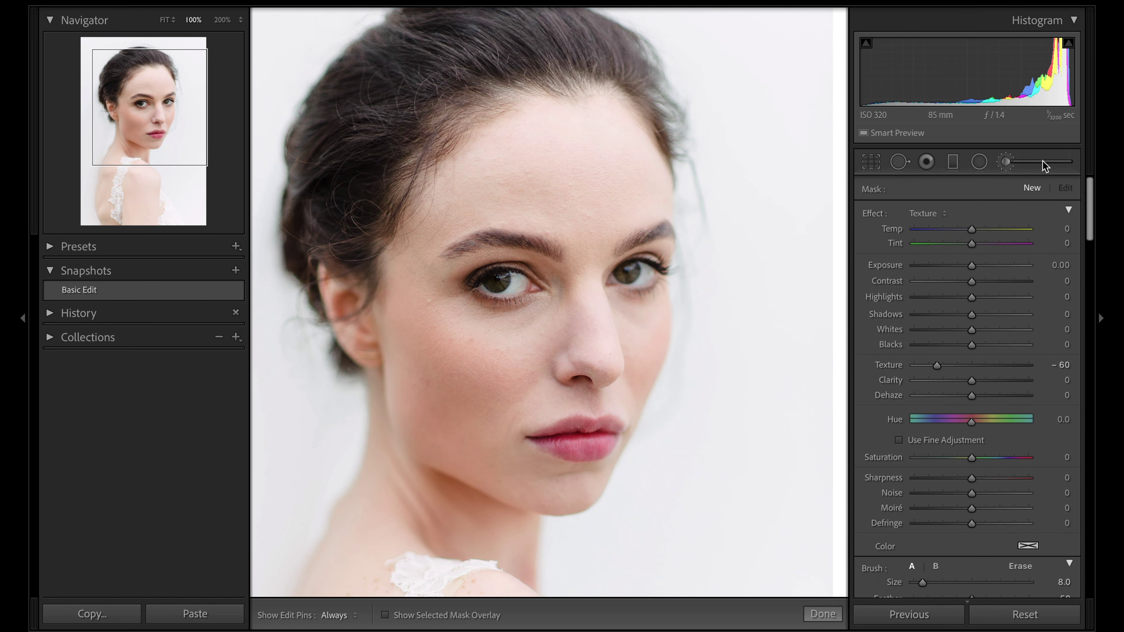
pyautogui.scroll(-3, 1032, 393)
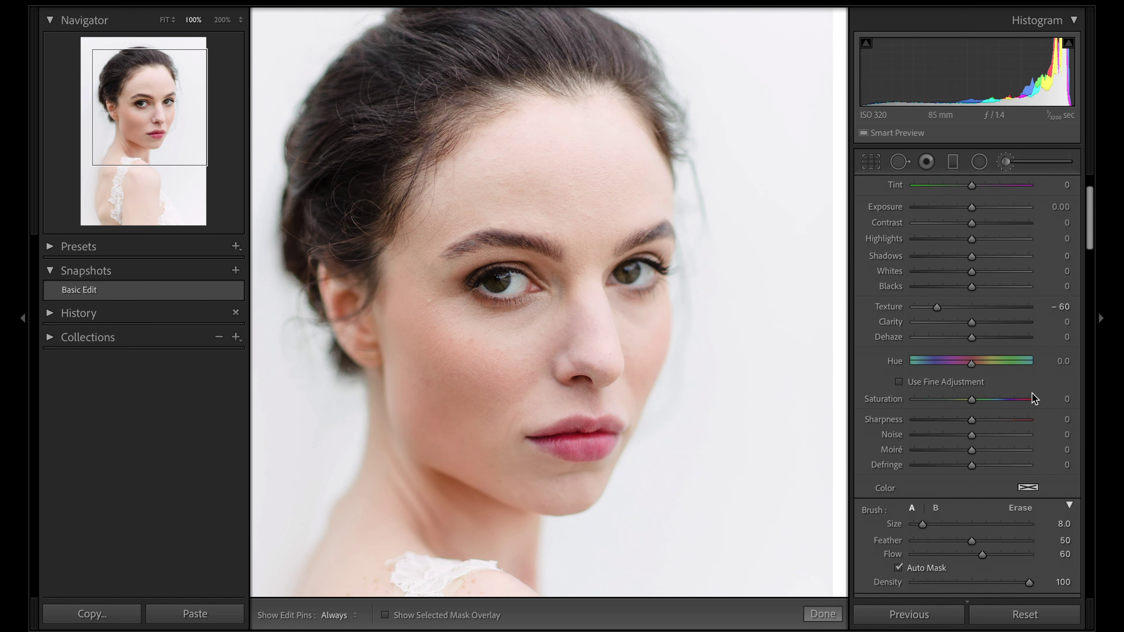
pyautogui.moveTo(933, 300); pyautogui.dragTo(889, 301)
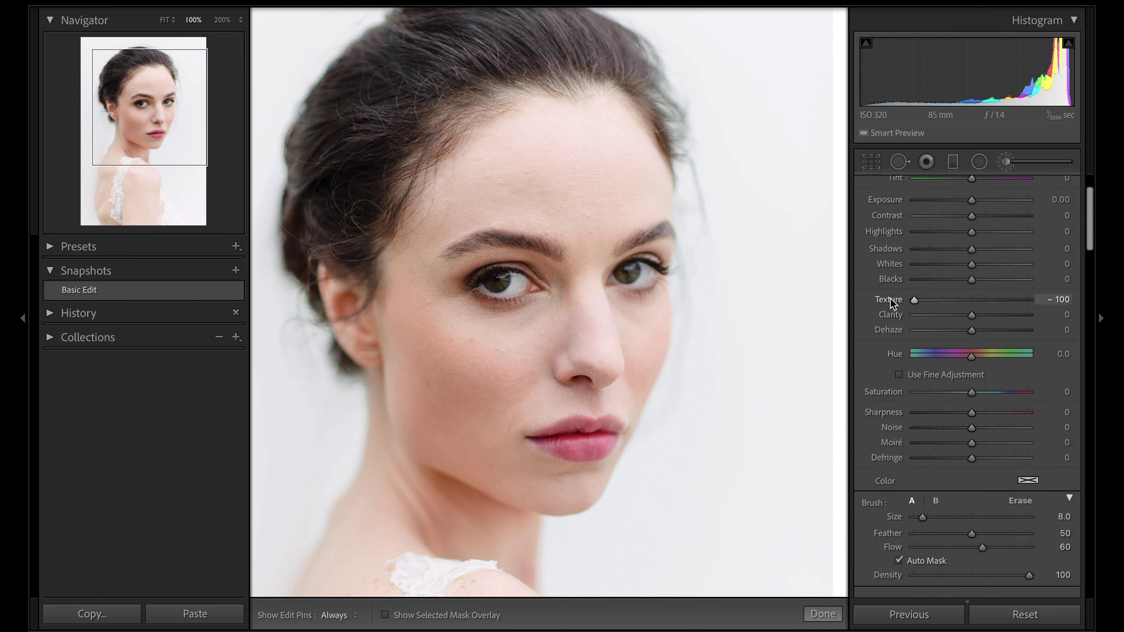
pyautogui.scroll(-5, 903, 396)
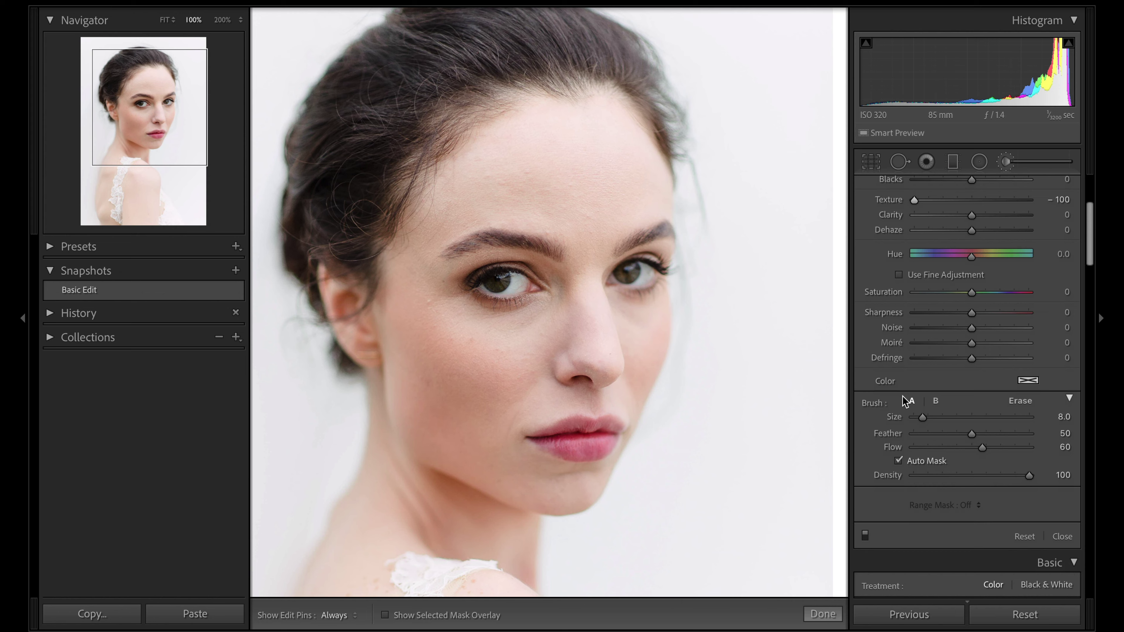
pyautogui.scroll(-2, 905, 401)
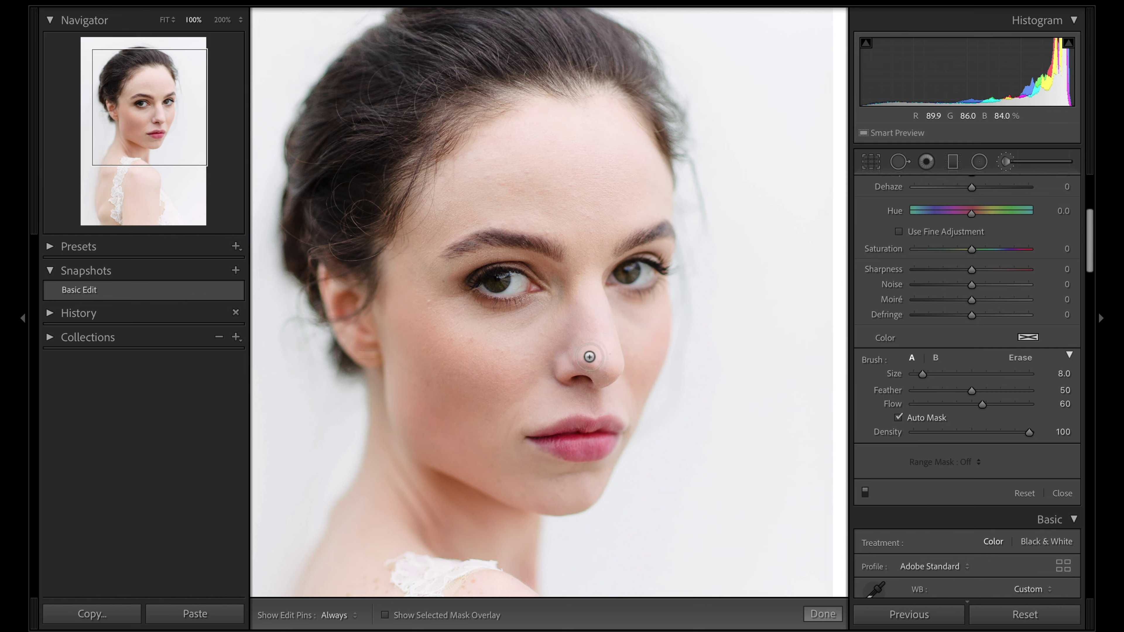
# Keep brush Flow at 60 and shrink the brush Size down to 9
pyautogui.scroll(4, 597, 346)
pyautogui.scroll(6, 599, 346)
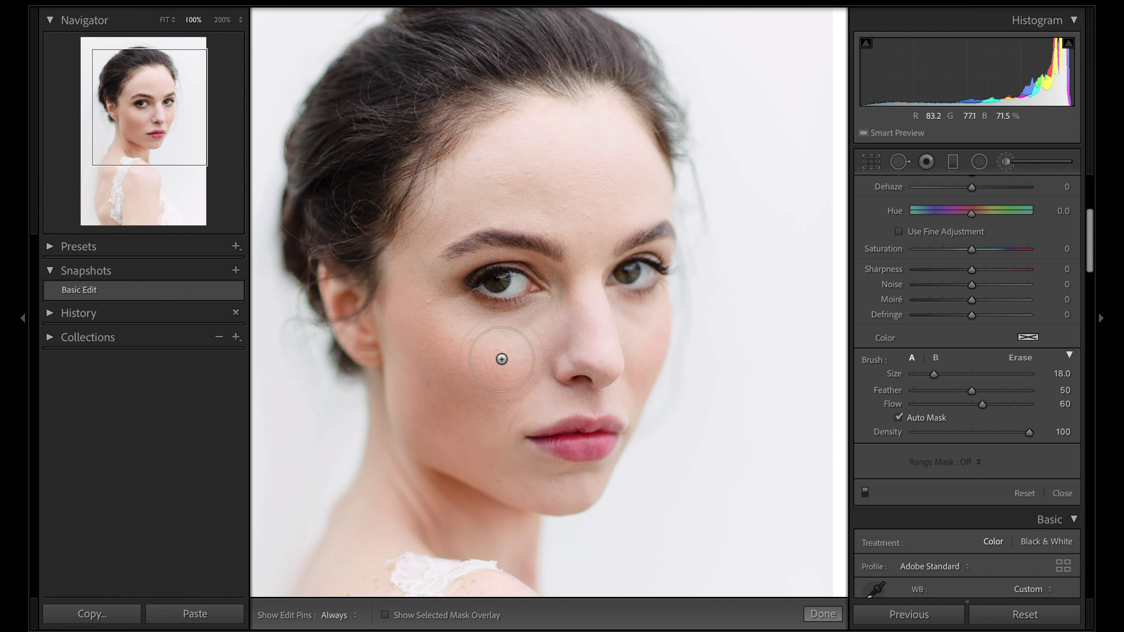
pyautogui.press('4')
pyautogui.press('6')
pyautogui.press('[')
pyautogui.press('[')
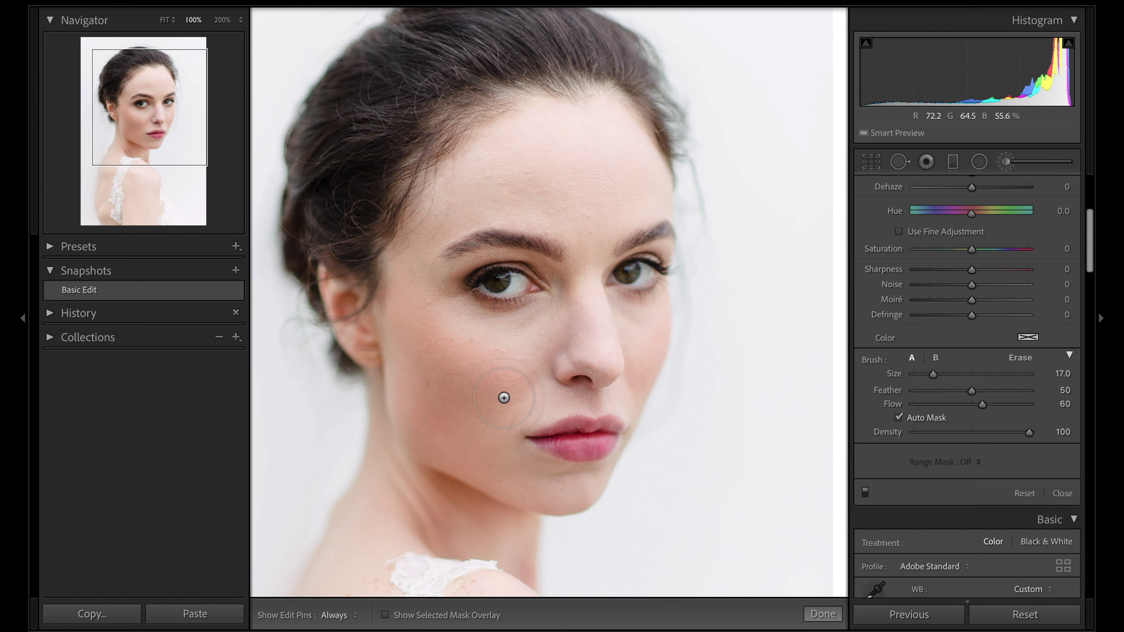
pyautogui.press('[')
pyautogui.press('[')
pyautogui.press('h')
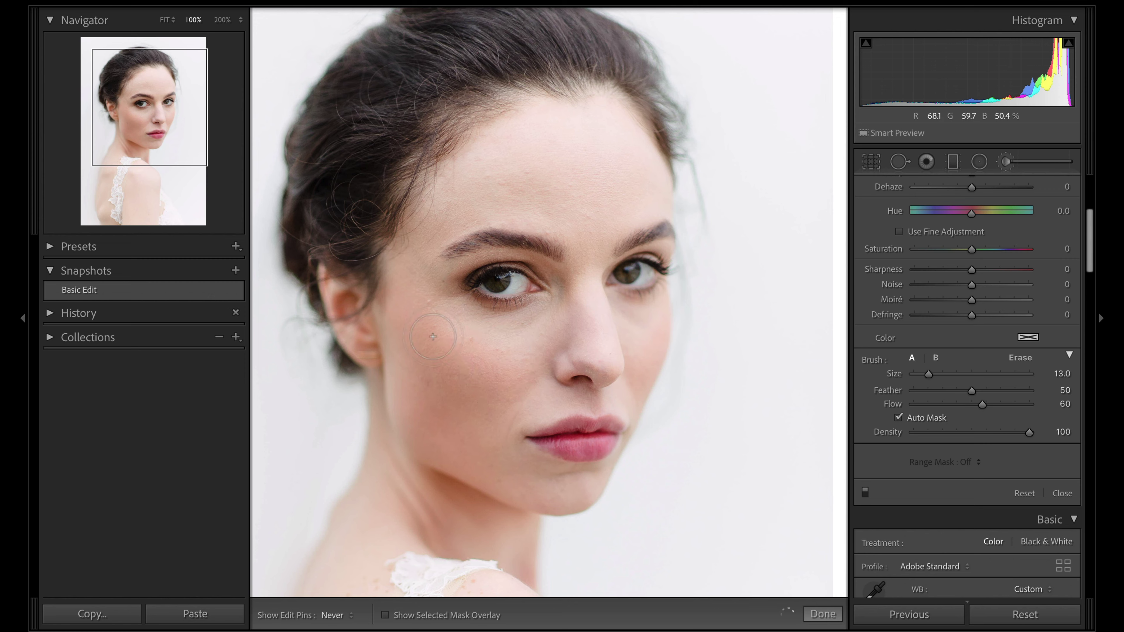
pyautogui.press('[')
pyautogui.press('[')
pyautogui.press('[')
pyautogui.press('h')
pyautogui.press('[')
# Show the red mask overlay and paint the left cheek, under-eye area and chin
pyautogui.press('h')
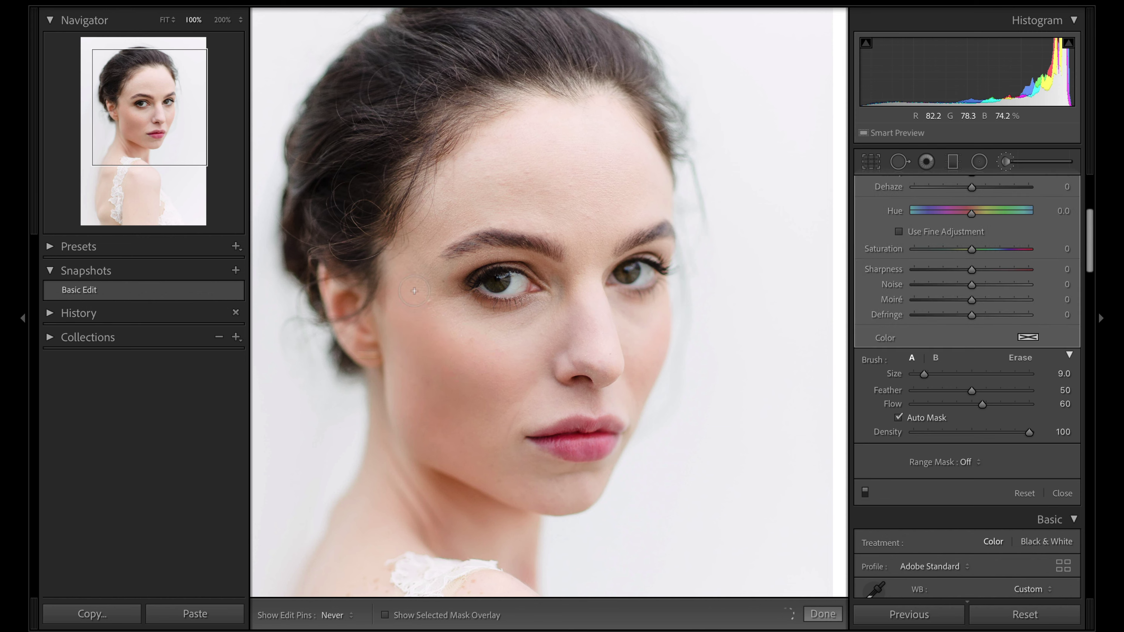
pyautogui.press('h')
pyautogui.press('o')
pyautogui.press('h')
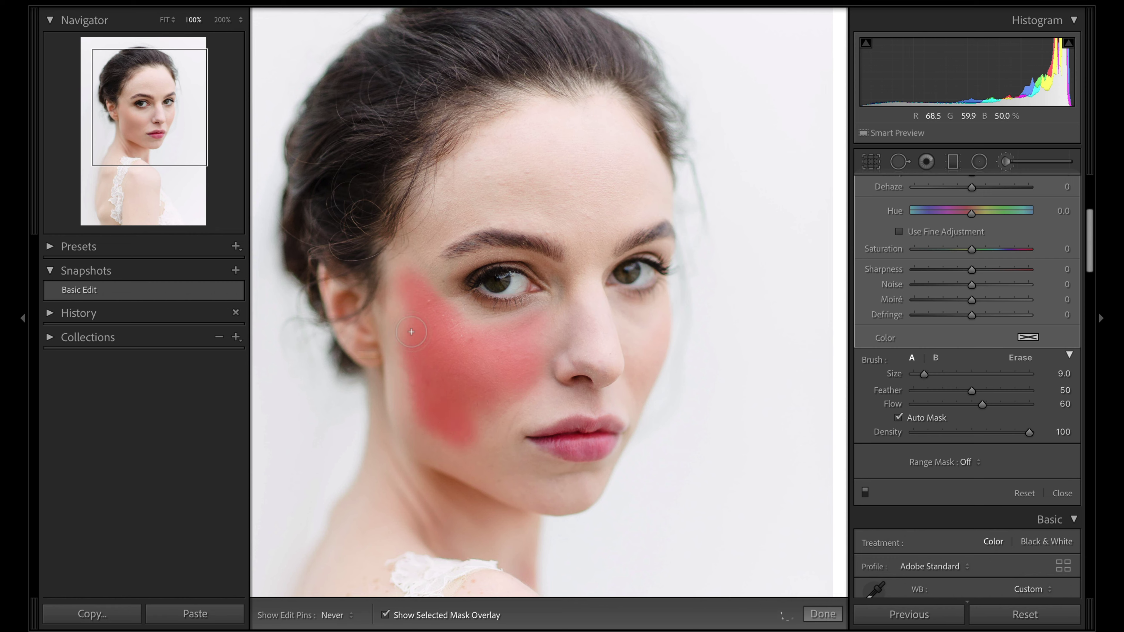
pyautogui.moveTo(429, 416)
pyautogui.mouseDown()
pyautogui.moveTo(398, 355)
pyautogui.moveTo(443, 447)
pyautogui.moveTo(482, 450)
pyautogui.moveTo(522, 392)
pyautogui.mouseUp()
pyautogui.moveTo(536, 344)
pyautogui.mouseDown()
pyautogui.moveTo(557, 317)
pyautogui.moveTo(478, 343)
pyautogui.mouseUp()
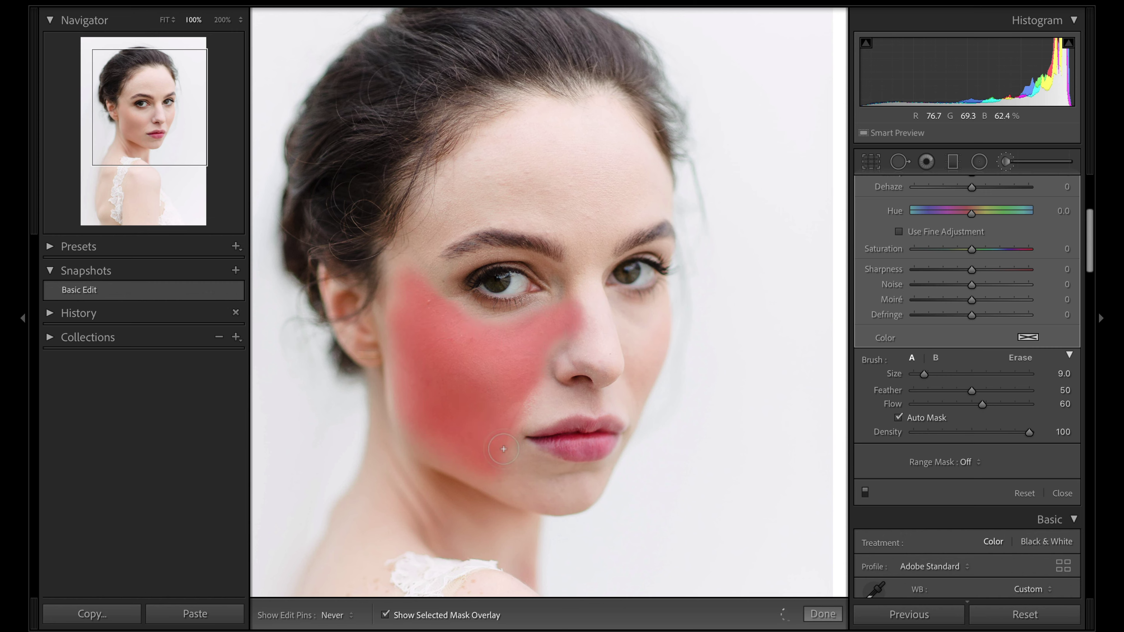
pyautogui.moveTo(548, 483)
pyautogui.mouseDown()
pyautogui.moveTo(505, 472)
pyautogui.moveTo(574, 490)
pyautogui.mouseUp()
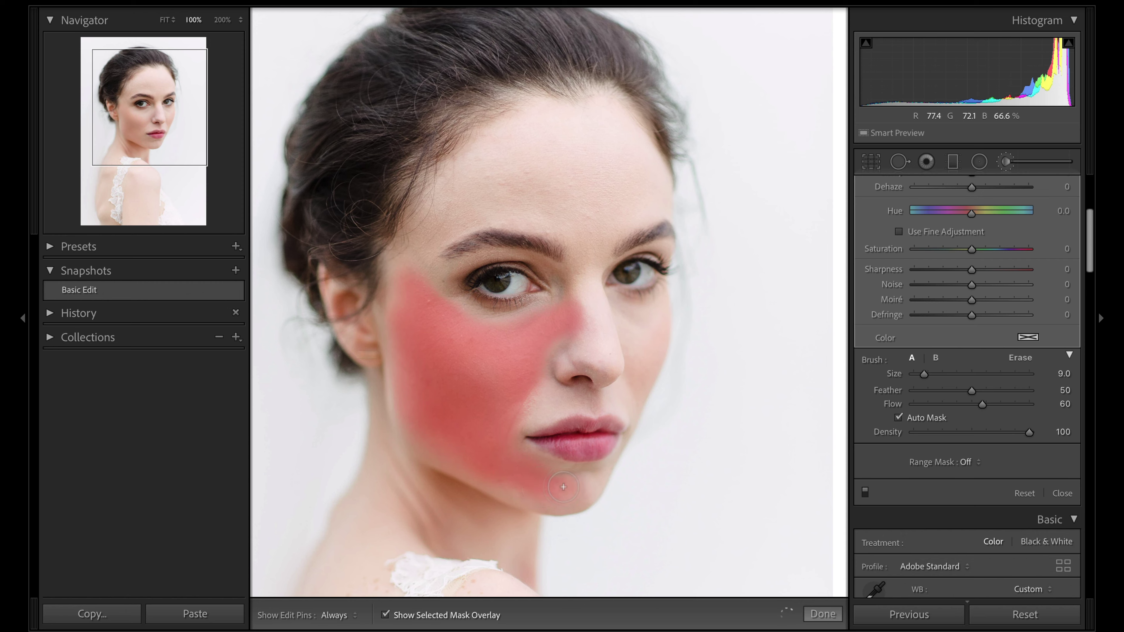
# Paint the smoothing across the forehead and left temple, adjusting brush size as needed
pyautogui.press('h')
pyautogui.scroll(4, 570, 168)
pyautogui.press('h')
pyautogui.moveTo(571, 173)
pyautogui.mouseDown()
pyautogui.moveTo(523, 186)
pyautogui.moveTo(589, 193)
pyautogui.moveTo(597, 213)
pyautogui.moveTo(538, 189)
pyautogui.moveTo(490, 191)
pyautogui.moveTo(571, 215)
pyautogui.mouseUp()
pyautogui.press('h')
pyautogui.scroll(-6, 567, 360)
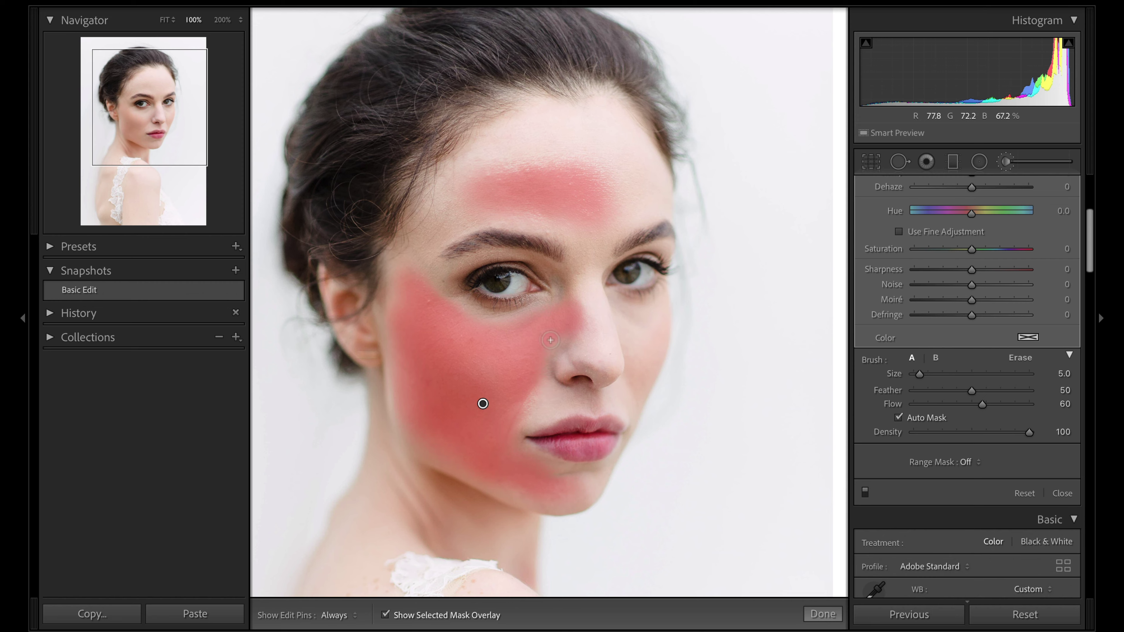
pyautogui.scroll(-2, 550, 343)
pyautogui.press('h')
pyautogui.press('h')
pyautogui.scroll(1, 599, 203)
# At brush size 8, paint along the nose, the right cheek and beside the lips
pyautogui.press('h')
pyautogui.moveTo(535, 217)
pyautogui.mouseDown()
pyautogui.moveTo(452, 213)
pyautogui.moveTo(416, 244)
pyautogui.moveTo(409, 269)
pyautogui.moveTo(502, 146)
pyautogui.moveTo(456, 199)
pyautogui.moveTo(502, 159)
pyautogui.moveTo(598, 156)
pyautogui.moveTo(520, 170)
pyautogui.moveTo(523, 151)
pyautogui.moveTo(595, 151)
pyautogui.moveTo(543, 124)
pyautogui.moveTo(507, 143)
pyautogui.moveTo(606, 130)
pyautogui.moveTo(632, 186)
pyautogui.moveTo(581, 227)
pyautogui.moveTo(633, 193)
pyautogui.moveTo(601, 222)
pyautogui.moveTo(631, 192)
pyautogui.moveTo(615, 142)
pyautogui.mouseUp()
pyautogui.press('h')
pyautogui.scroll(4, 502, 146)
pyautogui.press('h')
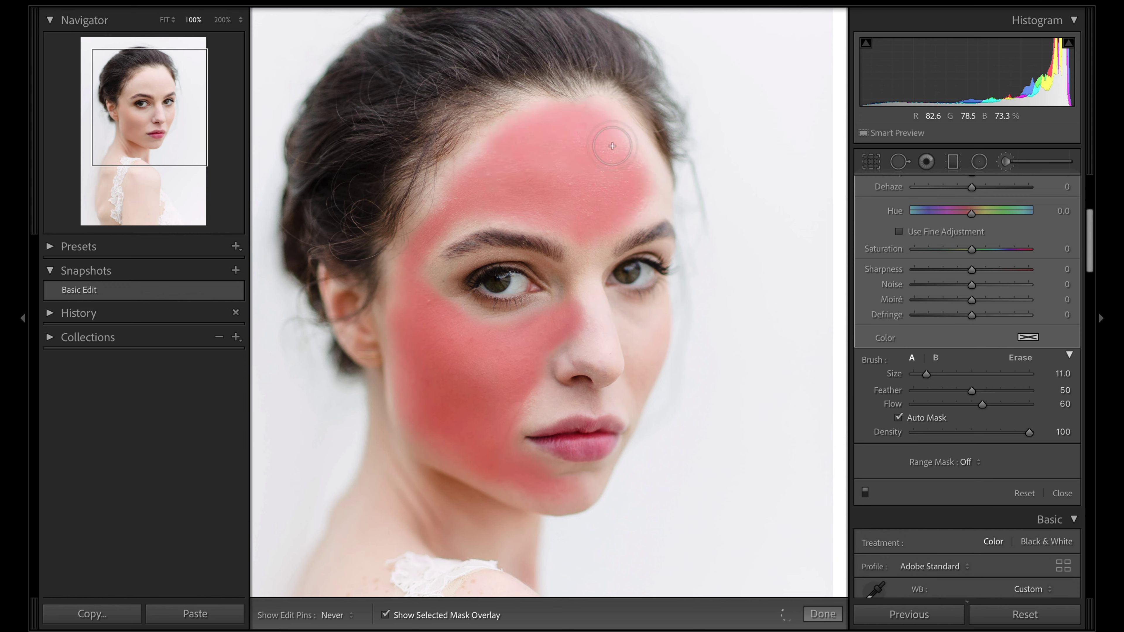
pyautogui.scroll(-2, 601, 275)
pyautogui.press('h')
pyautogui.scroll(-1, 591, 284)
pyautogui.press('h')
pyautogui.moveTo(589, 288)
pyautogui.mouseDown()
pyautogui.moveTo(587, 332)
pyautogui.moveTo(616, 347)
pyautogui.moveTo(630, 322)
pyautogui.moveTo(637, 365)
pyautogui.moveTo(650, 319)
pyautogui.mouseUp()
pyautogui.scroll(-2, 640, 355)
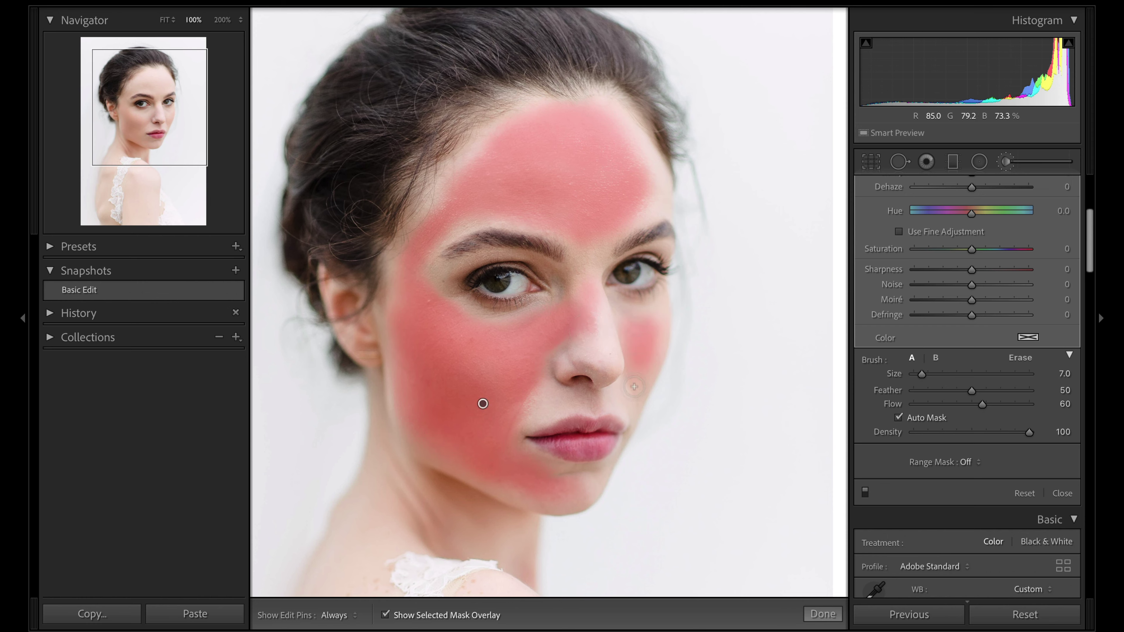
pyautogui.moveTo(636, 379)
pyautogui.mouseDown()
pyautogui.moveTo(655, 323)
pyautogui.moveTo(642, 316)
pyautogui.mouseUp()
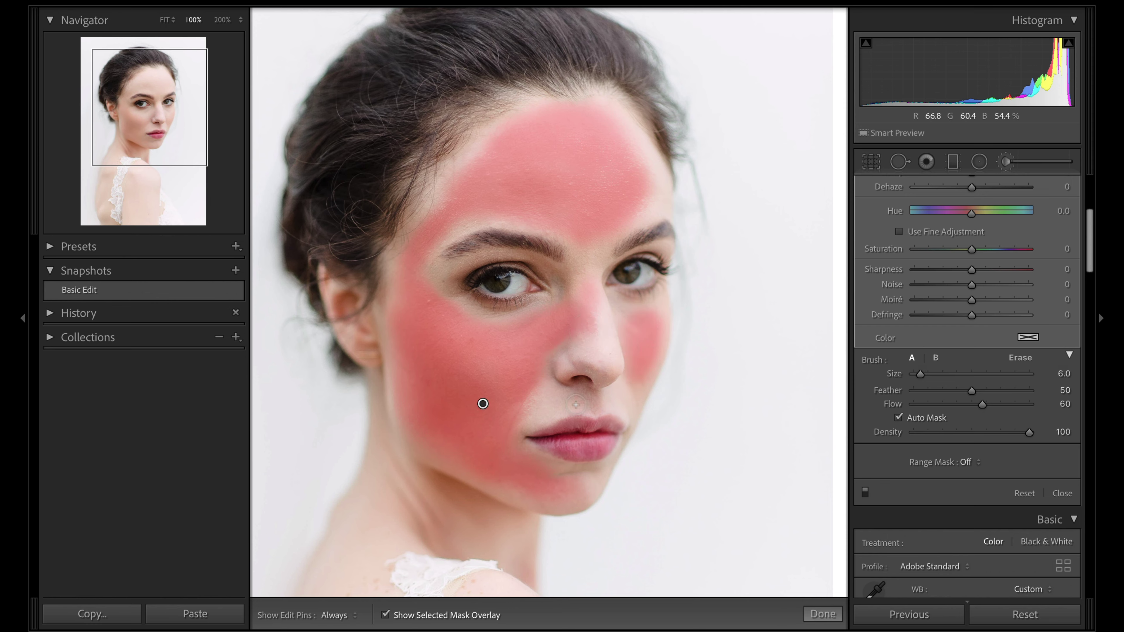
pyautogui.moveTo(548, 399)
pyautogui.mouseDown()
pyautogui.moveTo(529, 409)
pyautogui.moveTo(544, 402)
pyautogui.mouseUp()
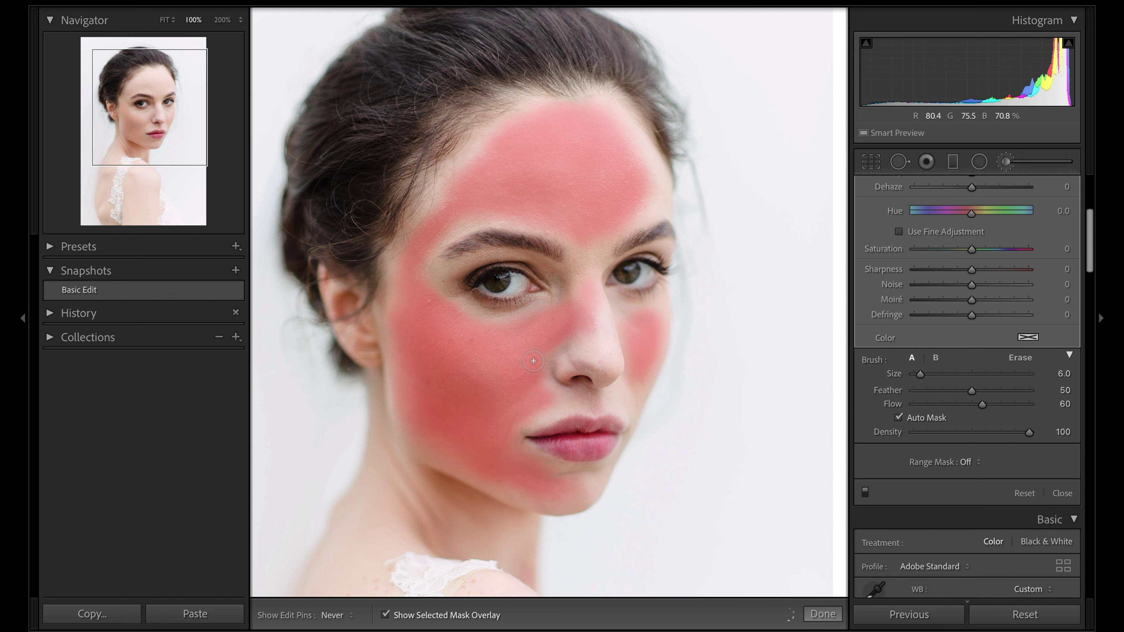
# Touch up the left cheek, set edit pins to Always, and hide the red overlay
pyautogui.scroll(5, 498, 361)
pyautogui.moveTo(498, 361)
pyautogui.mouseDown()
pyautogui.moveTo(434, 373)
pyautogui.moveTo(436, 399)
pyautogui.mouseUp()
pyautogui.press('h')
pyautogui.press('o')
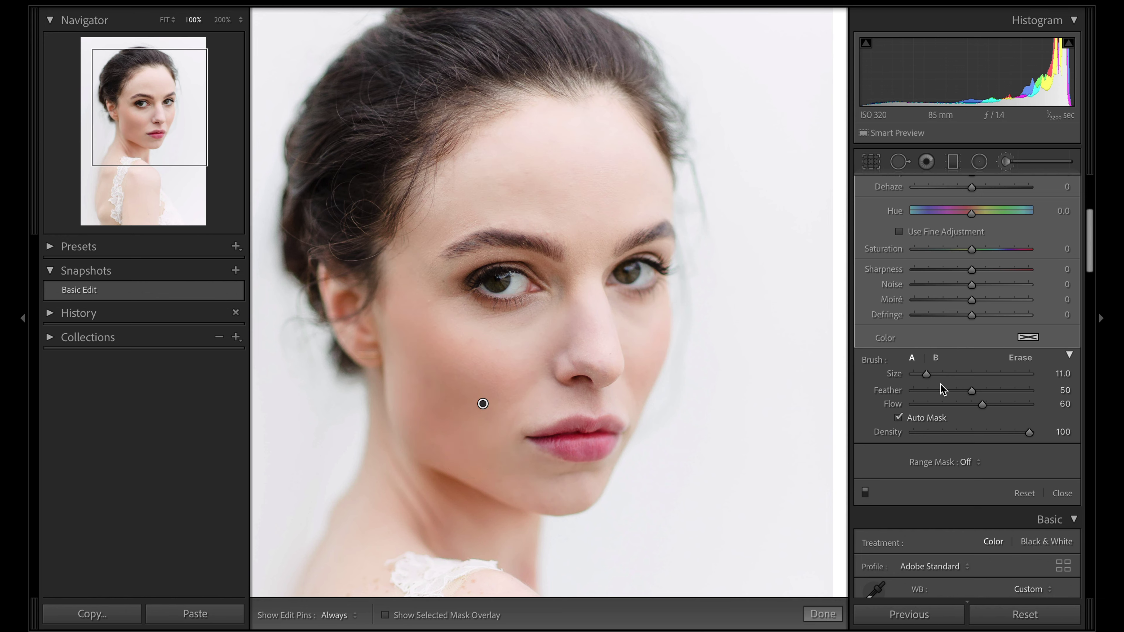
# Set the brushed skin's Texture strength to −75
pyautogui.scroll(4, 941, 385)
pyautogui.scroll(2, 941, 386)
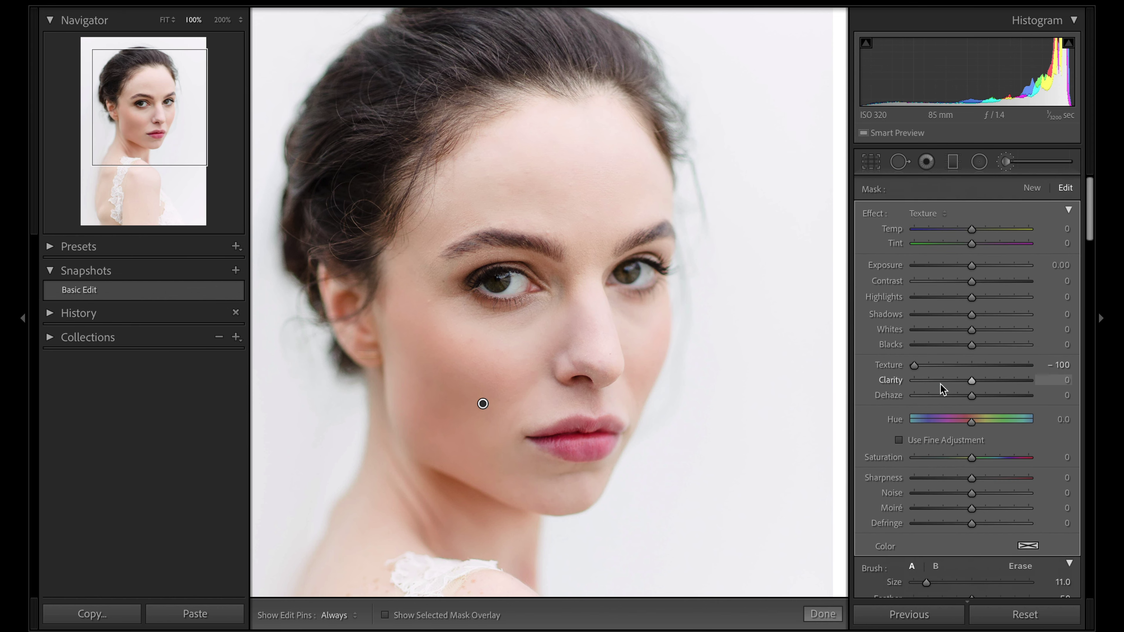
pyautogui.moveTo(917, 365); pyautogui.dragTo(957, 368)
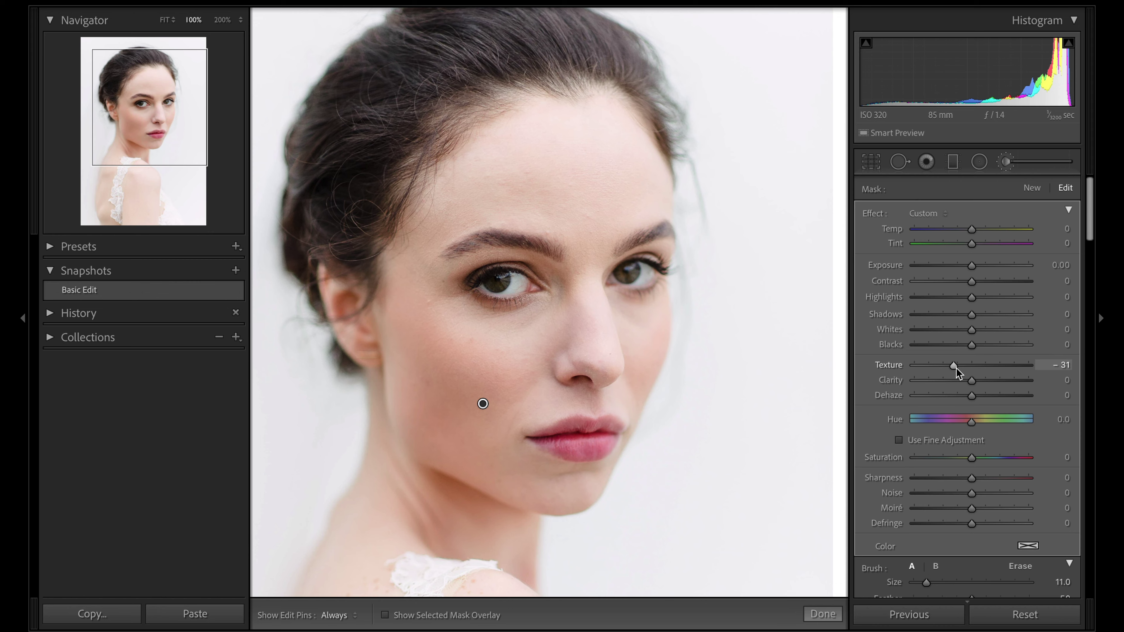
pyautogui.moveTo(957, 369); pyautogui.dragTo(928, 367)
# Check the skin at 200%, compare Before/After, restore the accidentally deleted brush, and close brushing
pyautogui.hotkey('ctrl', '=')
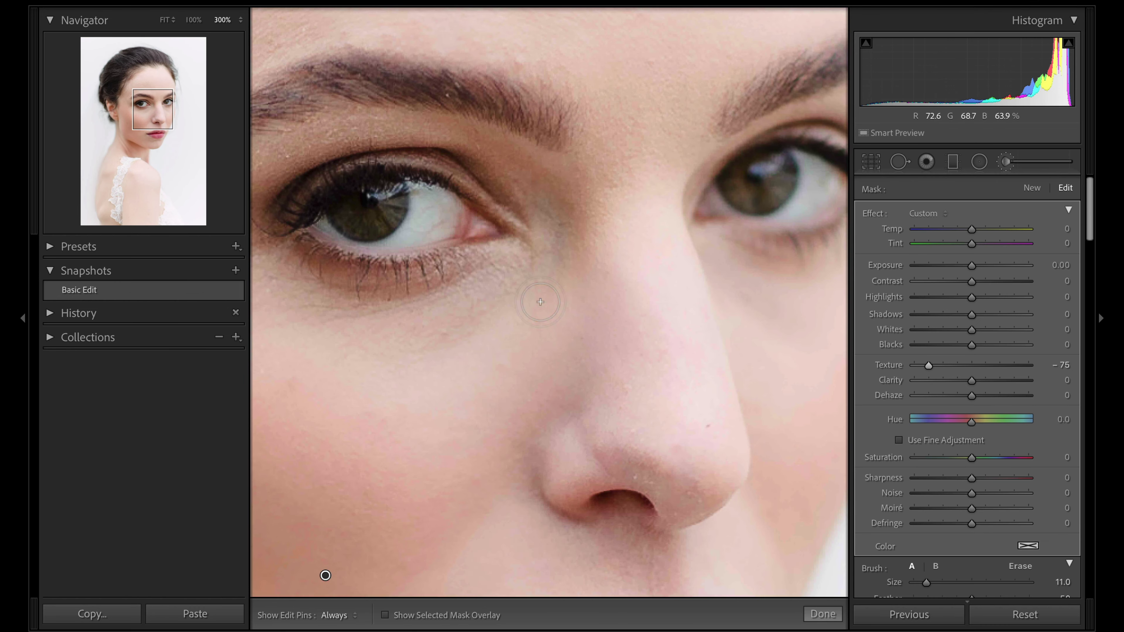
pyautogui.hotkey('ctrl', '-')
pyautogui.hotkey('ctrl', '=')
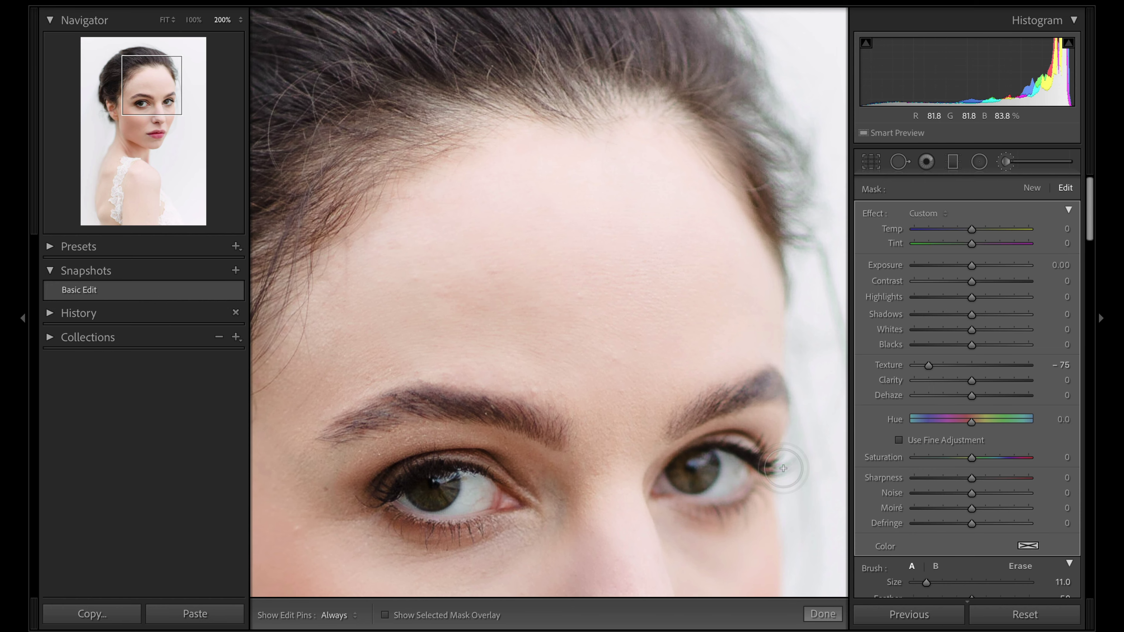
pyautogui.press('\\')
pyautogui.press('\\')
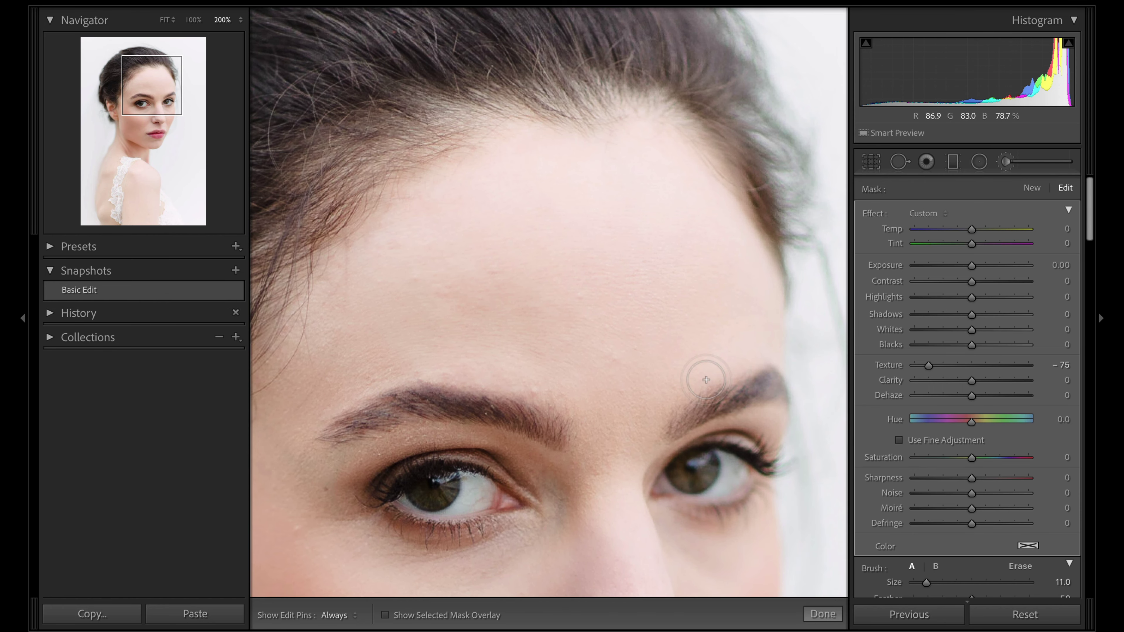
pyautogui.press('Return')
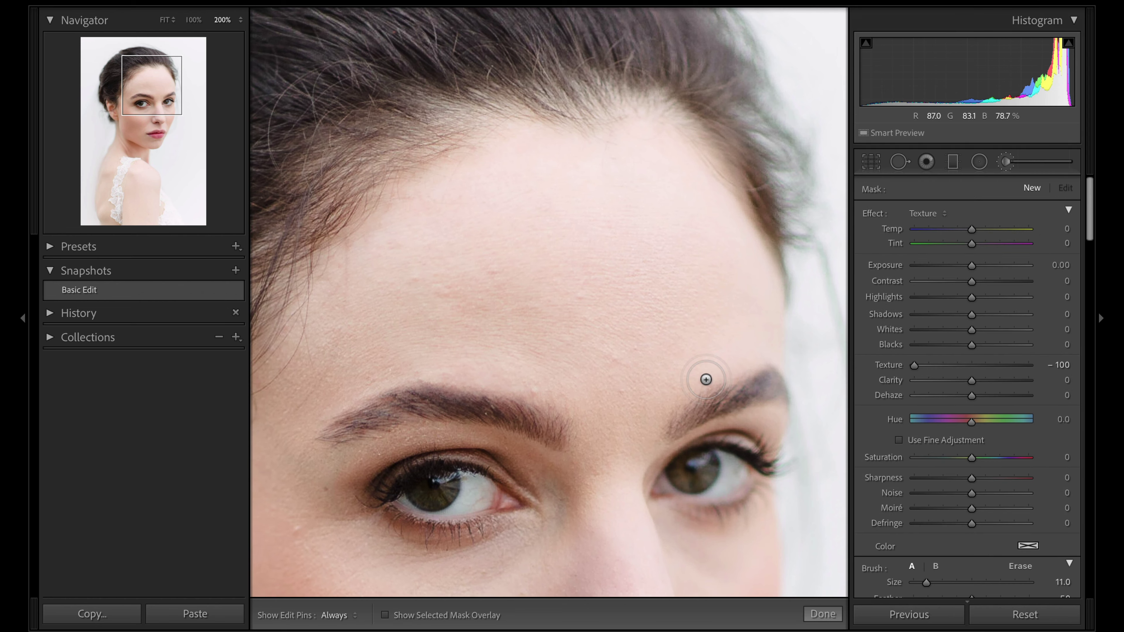
pyautogui.hotkey('ctrl', 'z')
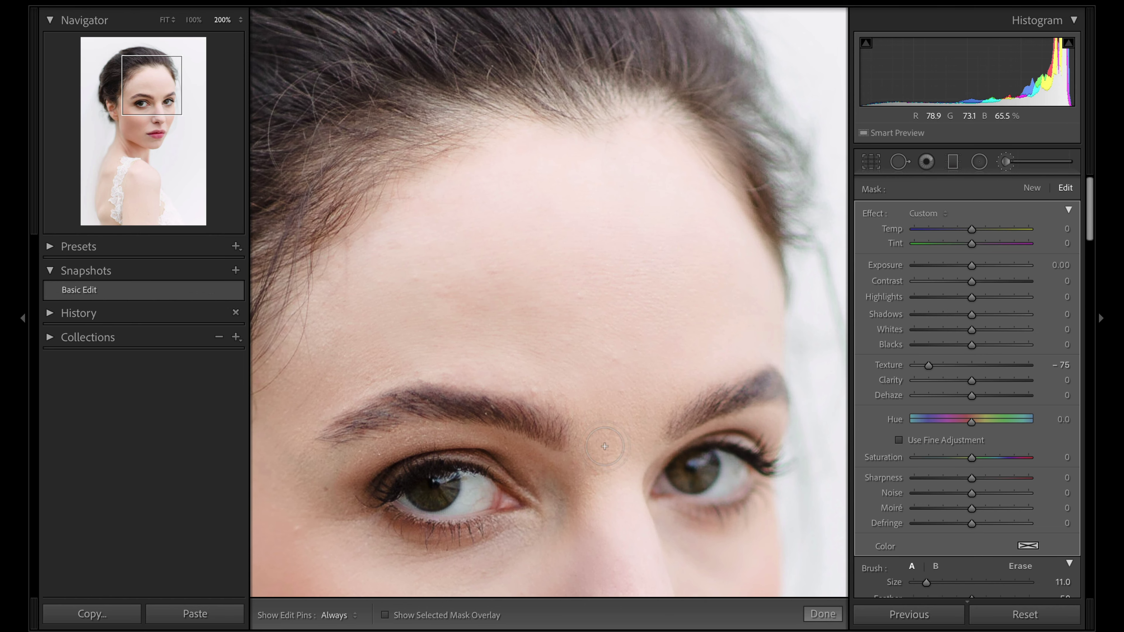
pyautogui.scroll(-5, 693, 385)
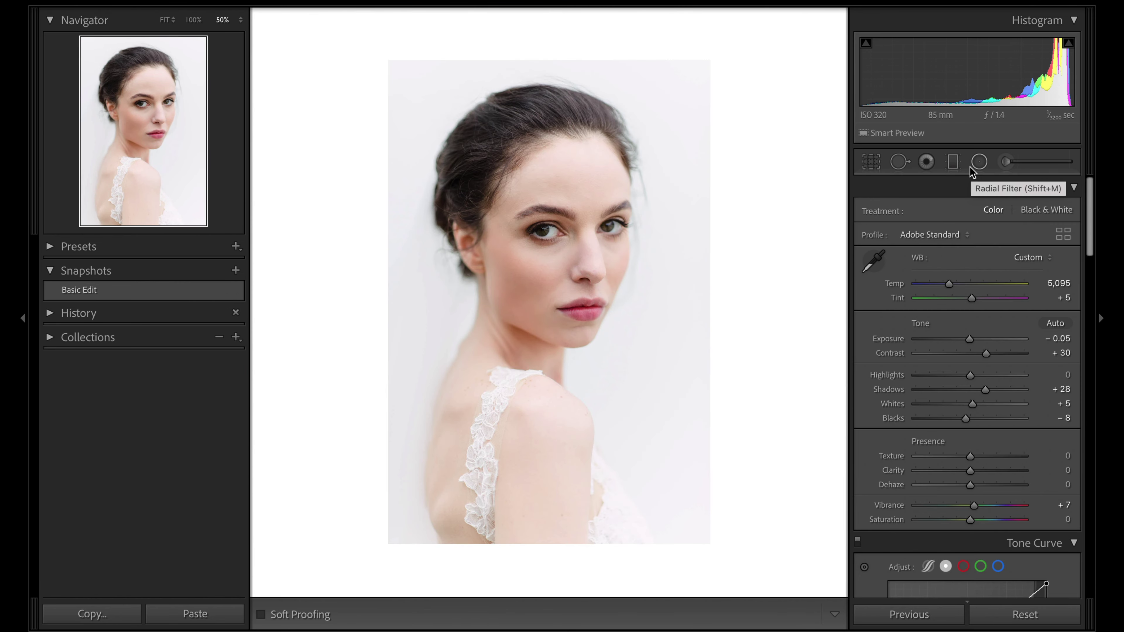
# Draw a Texture −100 graduated filter across the whole photo
pyautogui.click(1006, 163)
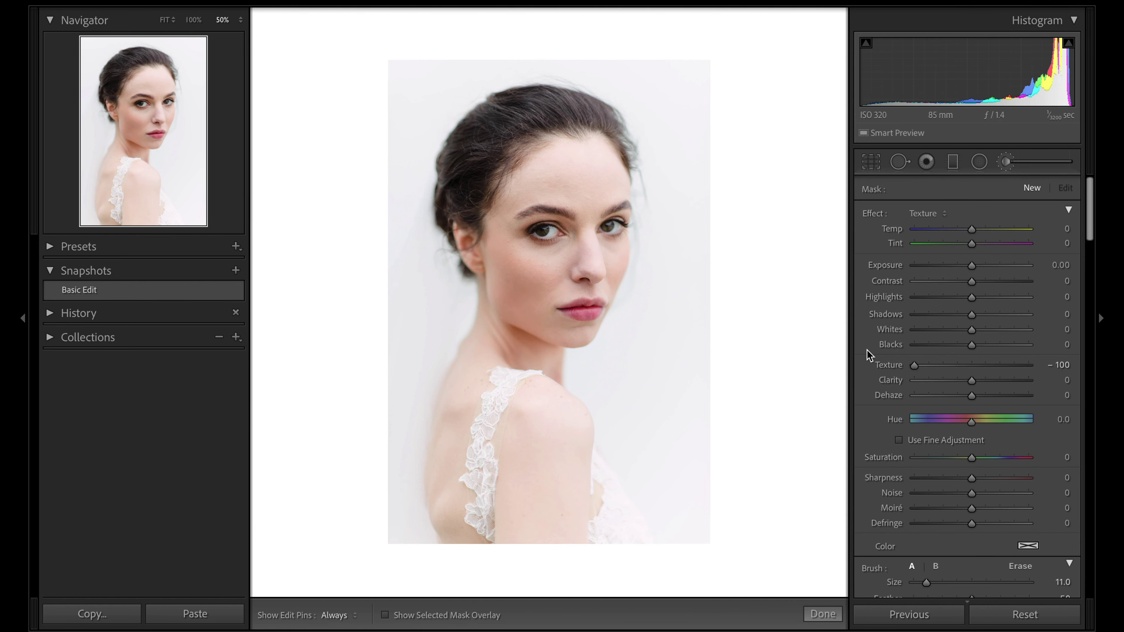
pyautogui.click(951, 164)
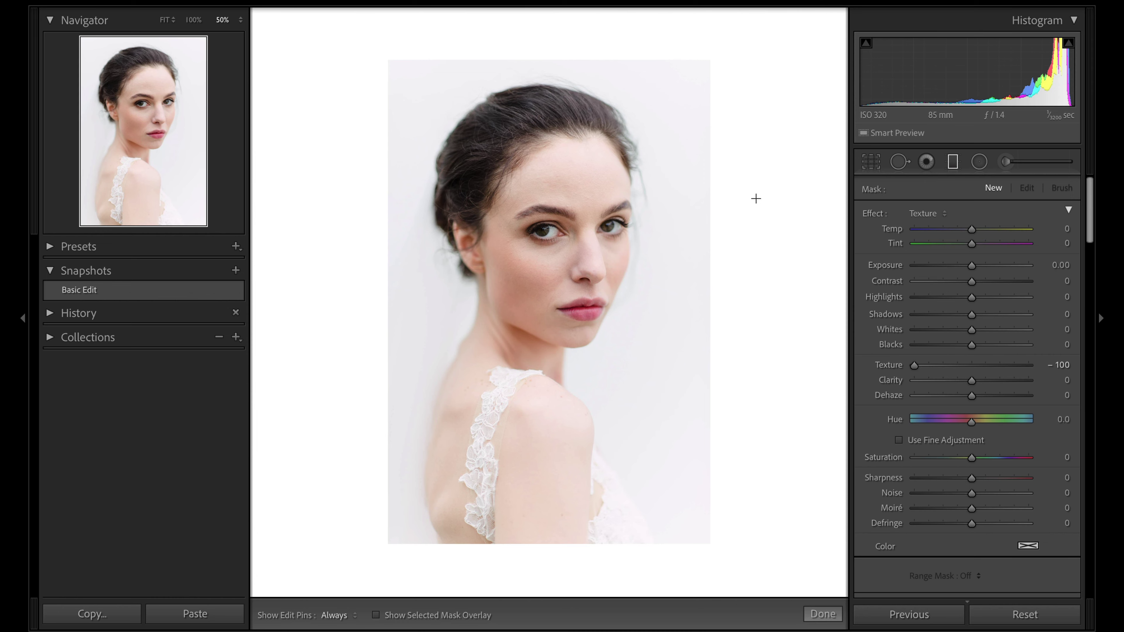
pyautogui.moveTo(729, 299); pyautogui.dragTo(783, 299)
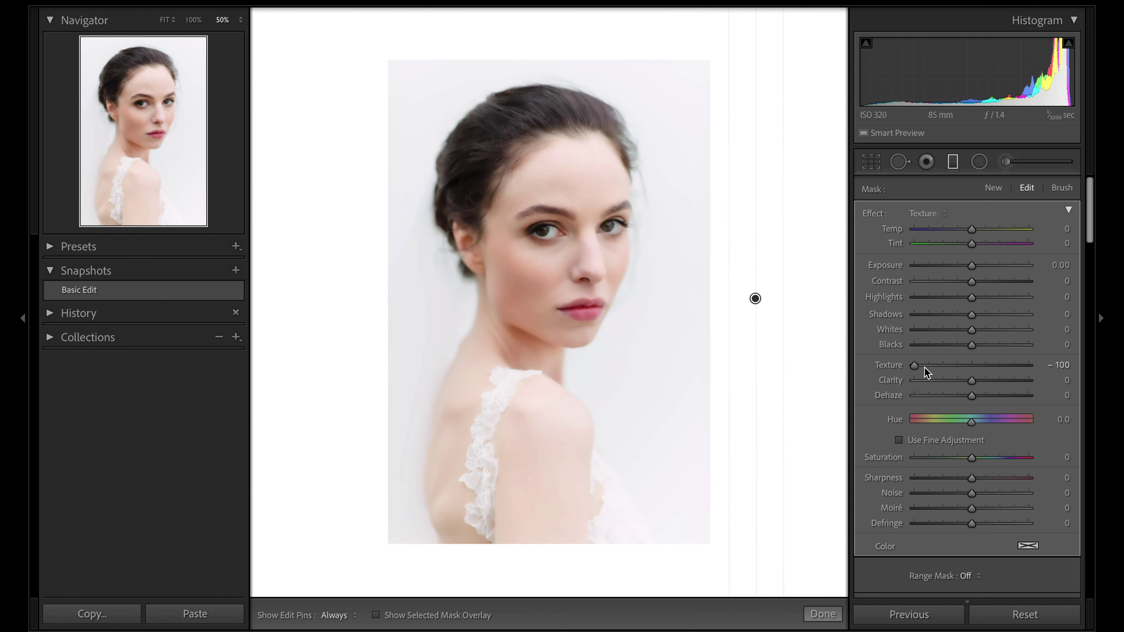
pyautogui.doubleClick(894, 367)
pyautogui.hotkey('ctrl', 'z')
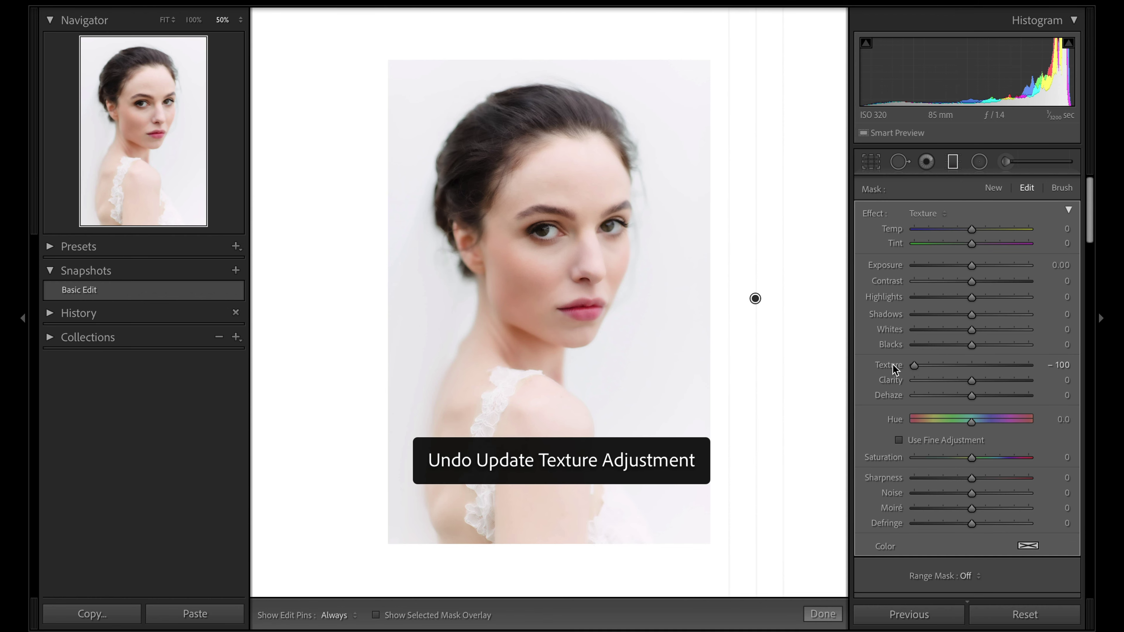
pyautogui.scroll(-1, 944, 444)
pyautogui.scroll(-3, 944, 445)
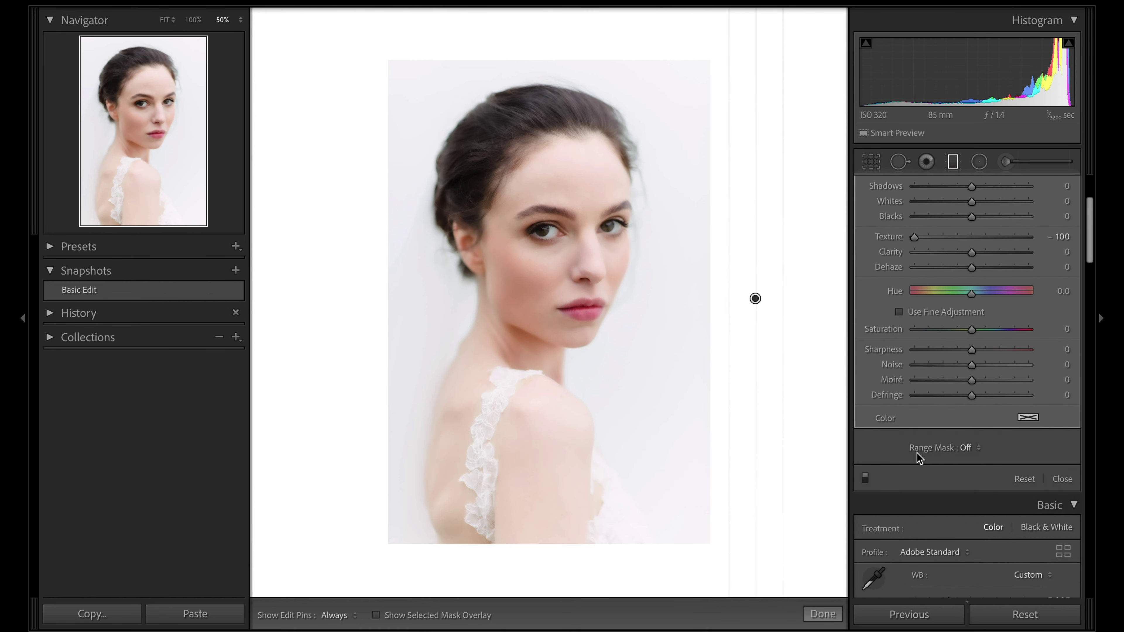
# Set the filter's Range Mask to Color and try a first forehead sample
pyautogui.click(968, 448)
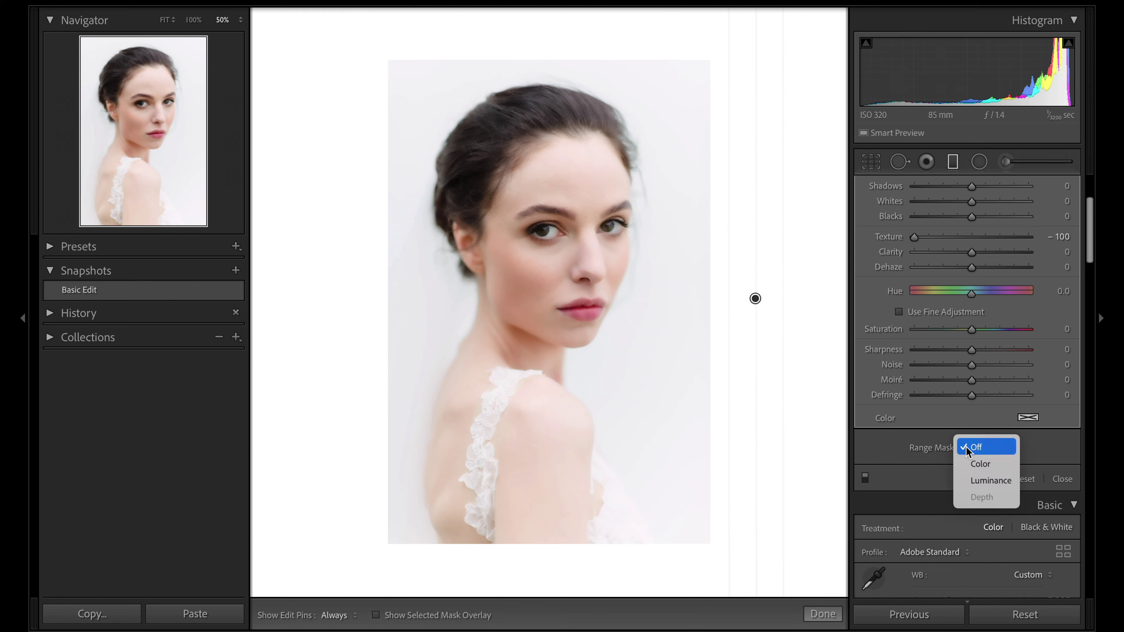
pyautogui.click(984, 465)
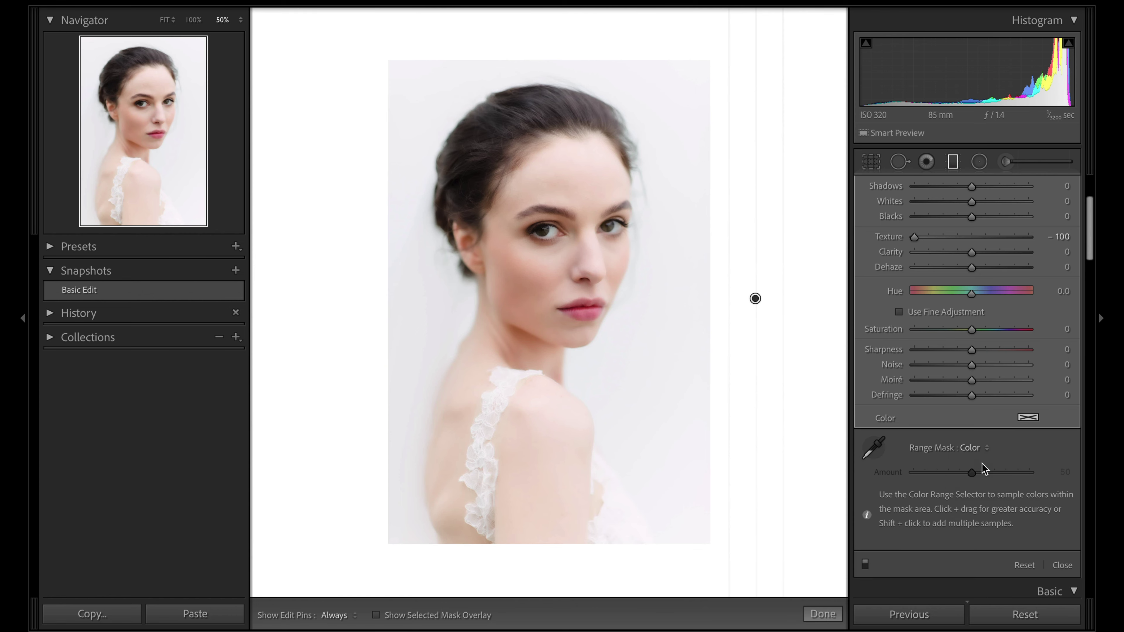
pyautogui.click(875, 449)
pyautogui.moveTo(558, 166); pyautogui.dragTo(601, 192)
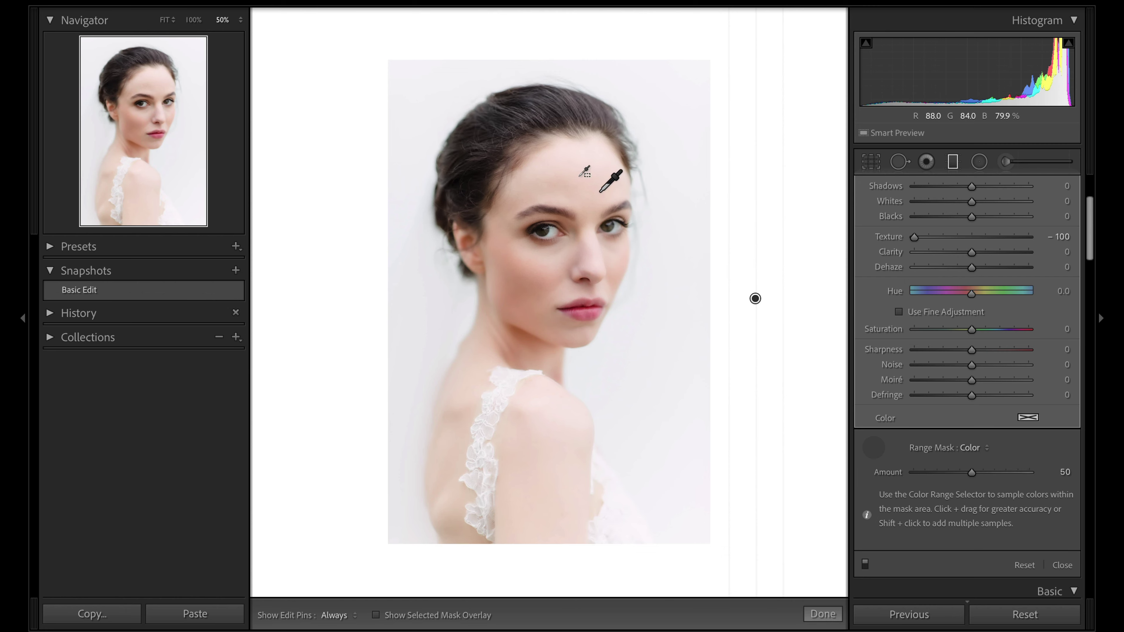
pyautogui.hotkey('ctrl', 'z')
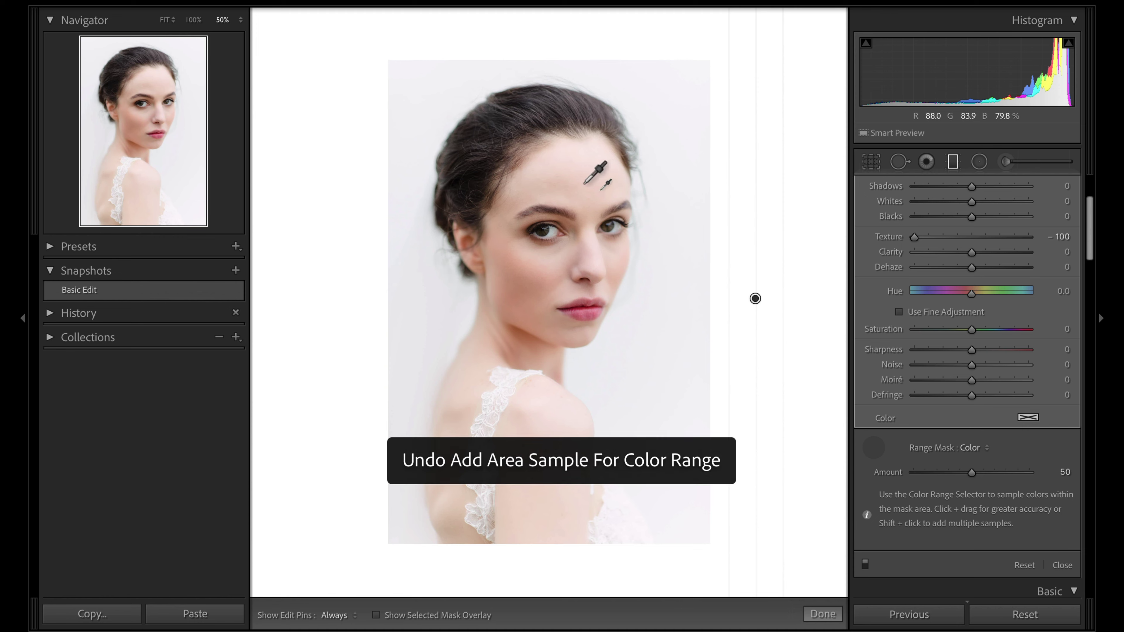
# Sample forehead and left-cheek skin areas to define the colour range
pyautogui.click(578, 170)
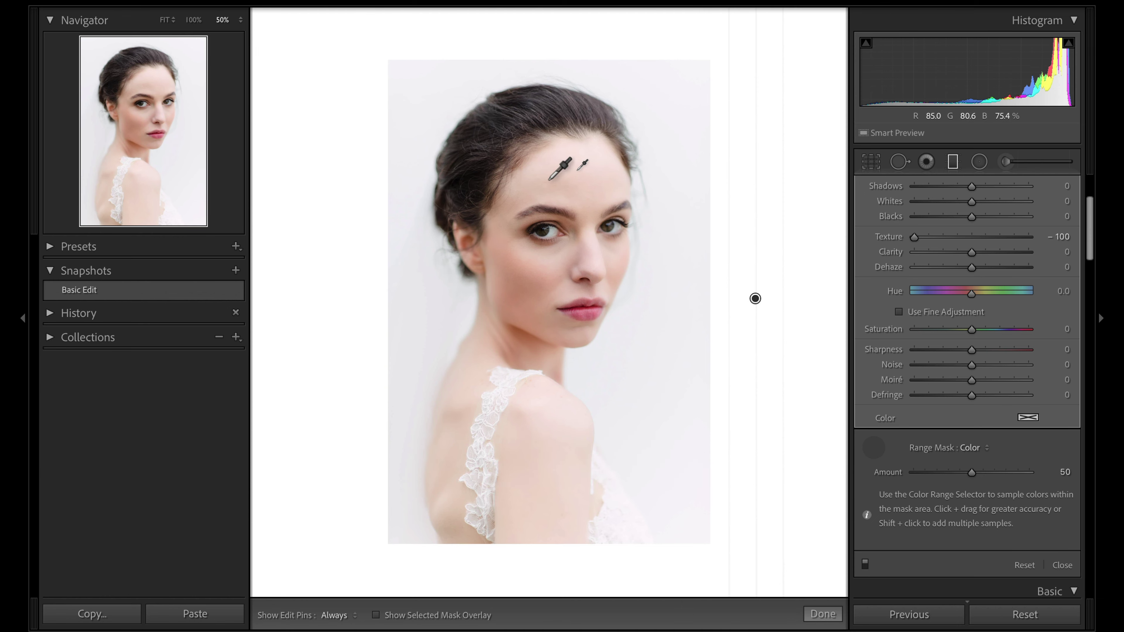
pyautogui.keyDown('shift'); pyautogui.click(596, 177); pyautogui.keyUp('shift')
pyautogui.keyDown('shift'); pyautogui.click(588, 195); pyautogui.keyUp('shift')
pyautogui.keyDown('shift'); pyautogui.click(519, 284); pyautogui.keyUp('shift')
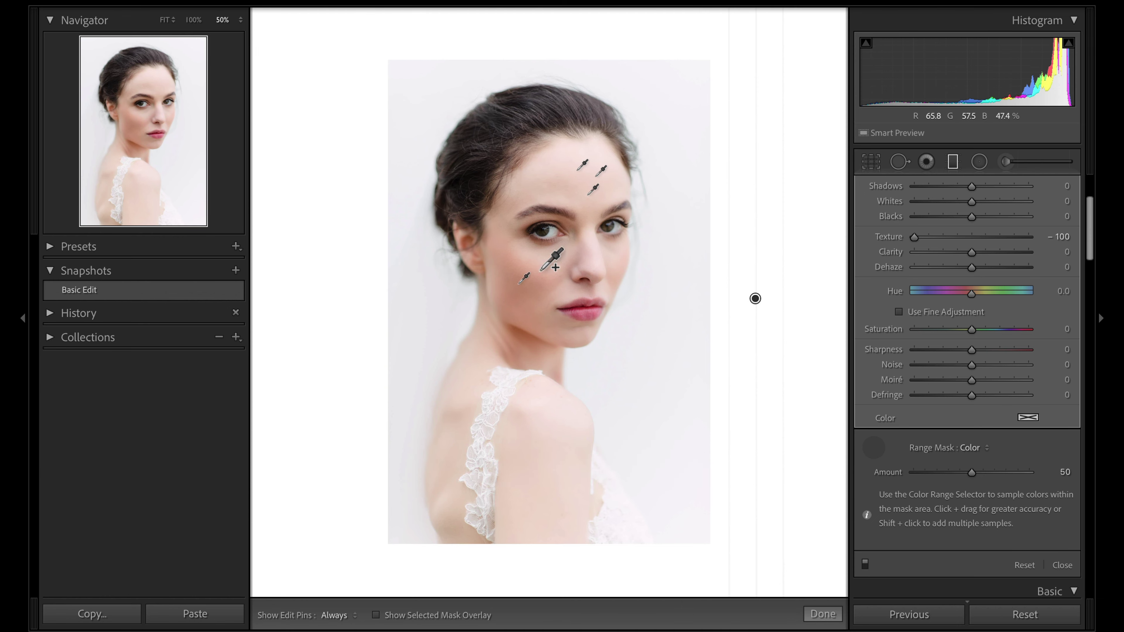
pyautogui.keyDown('shift'); pyautogui.click(534, 260); pyautogui.keyUp('shift')
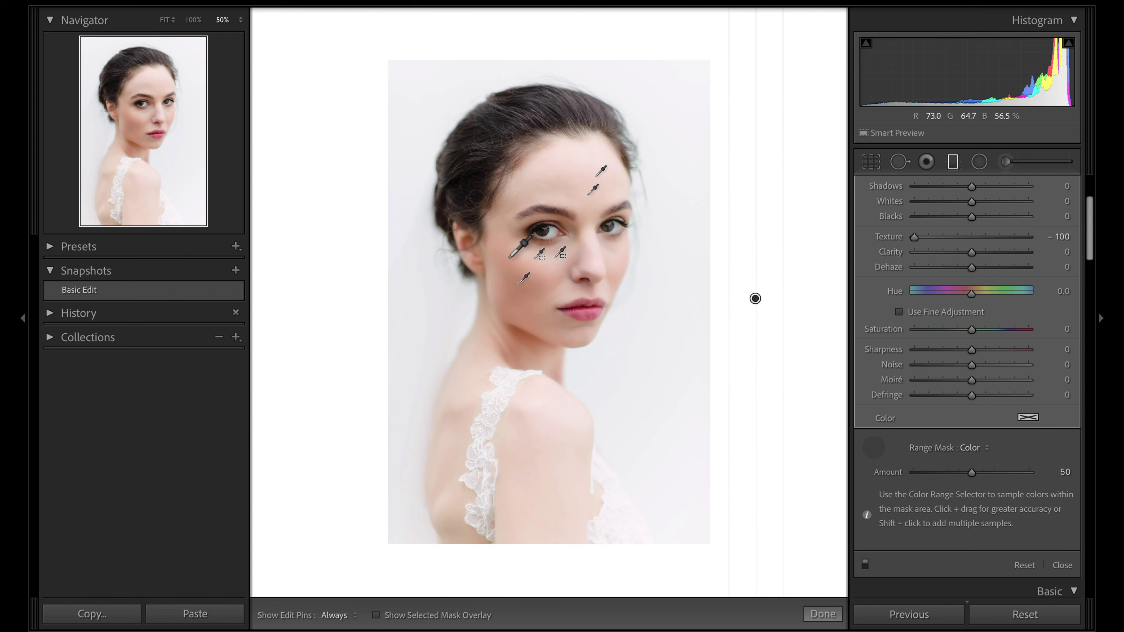
pyautogui.hotkey('ctrl', 'z')
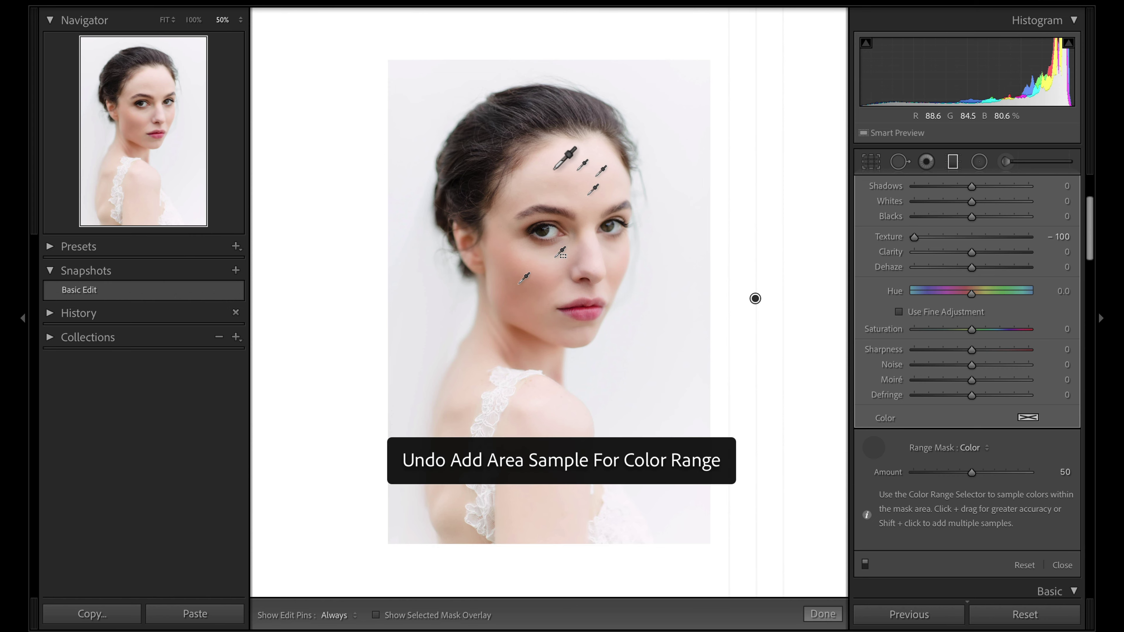
pyautogui.moveTo(555, 164); pyautogui.dragTo(603, 190)
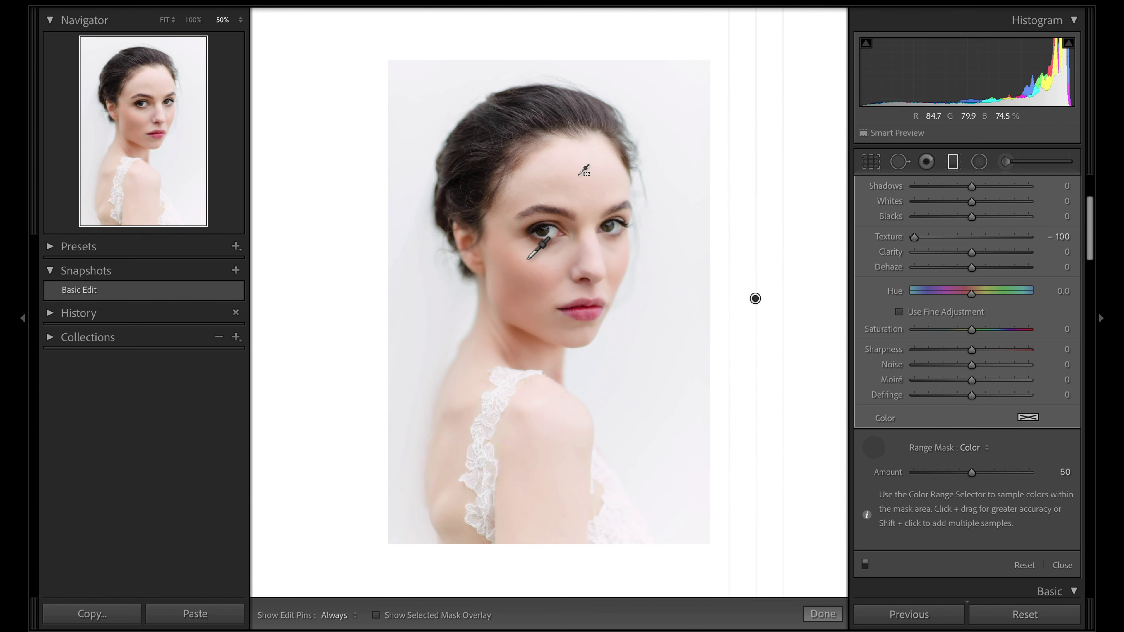
pyautogui.moveTo(513, 251); pyautogui.dragTo(557, 290)
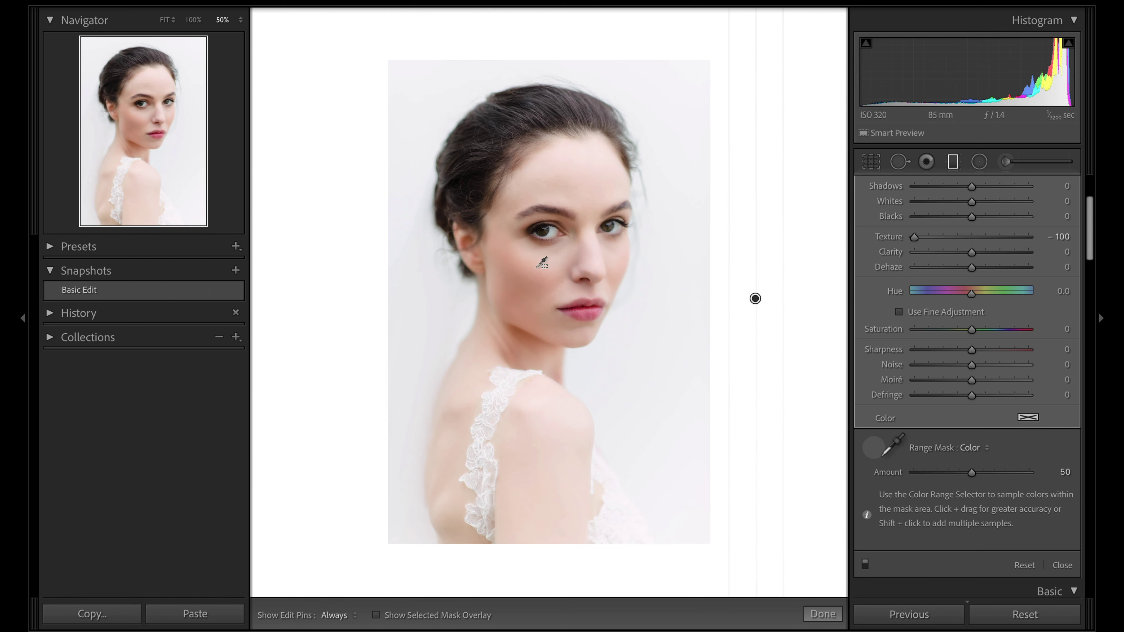
pyautogui.click(874, 447)
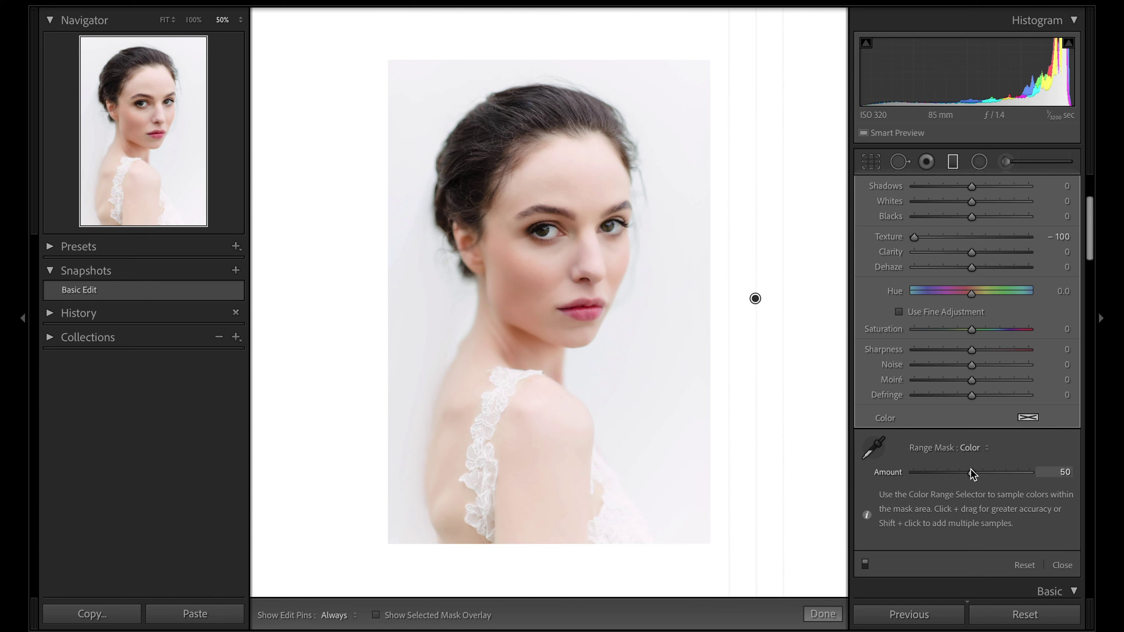
# Lower the Color range Amount to 15 while previewing the mask, then show the filmstrip
pyautogui.keyDown('alt'); pyautogui.click(971, 472); pyautogui.keyUp('alt')
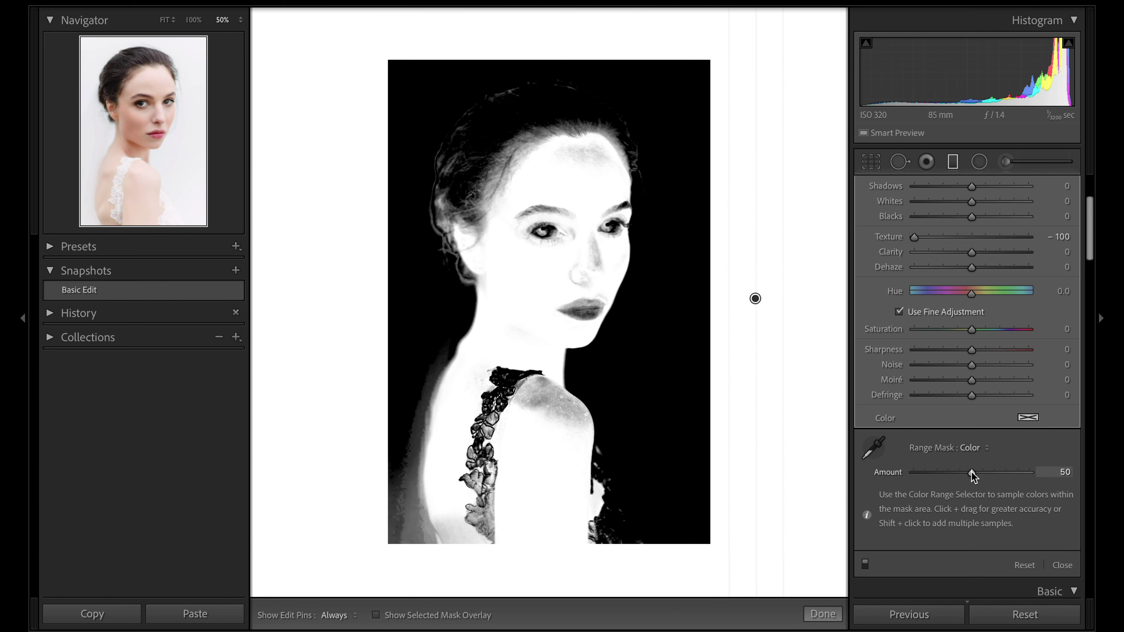
pyautogui.moveTo(971, 472); pyautogui.dragTo(940, 474)
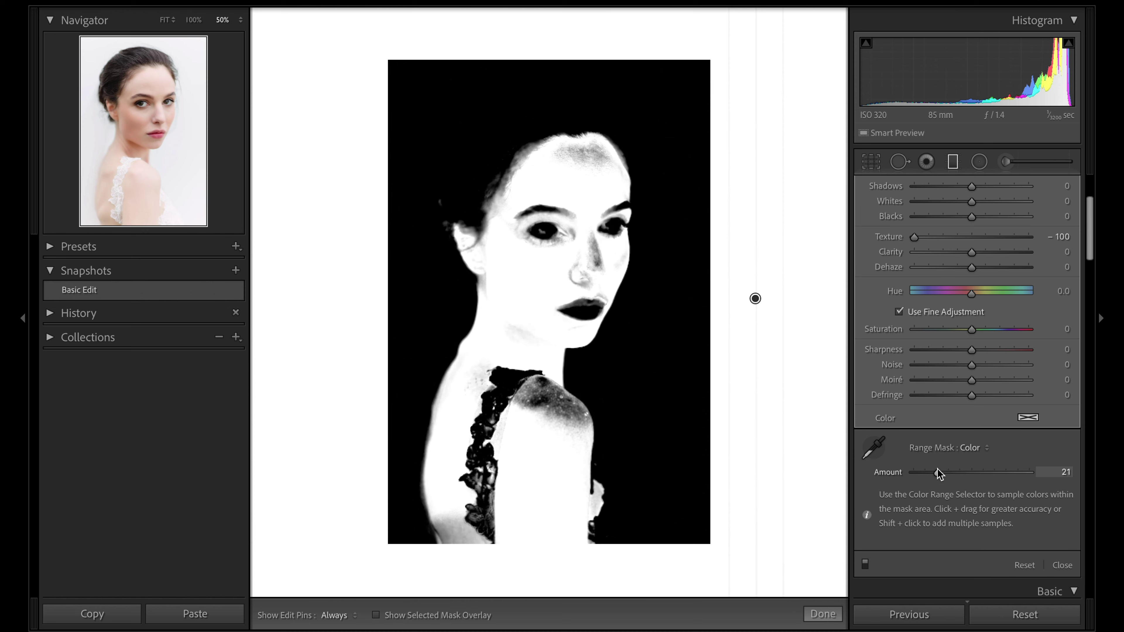
pyautogui.moveTo(939, 474); pyautogui.dragTo(933, 474)
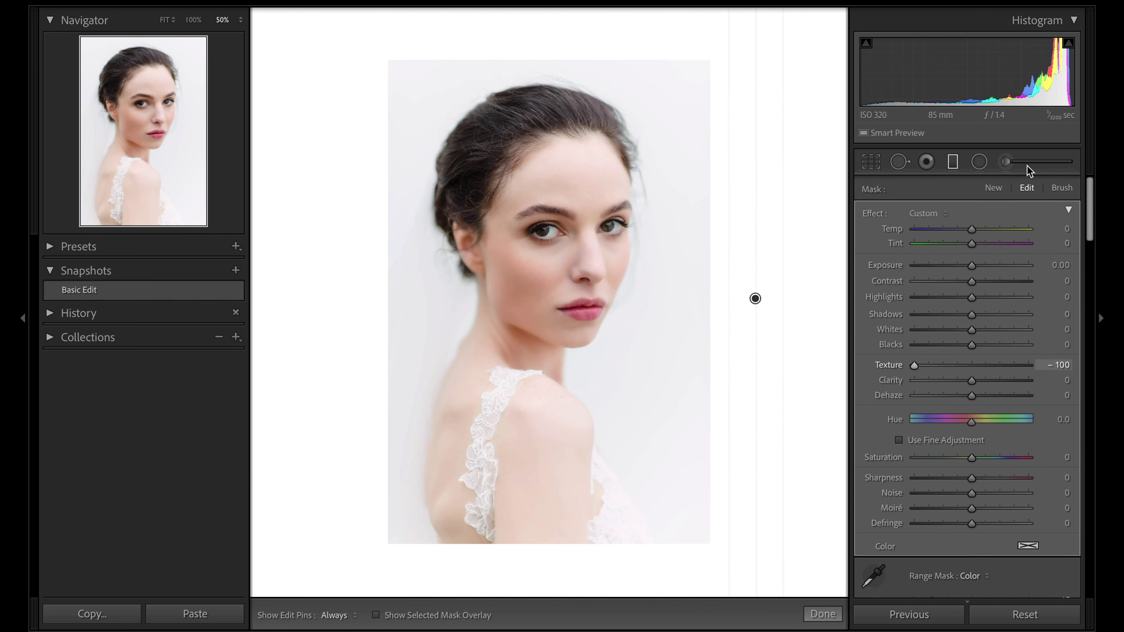
pyautogui.scroll(-5, 879, 420)
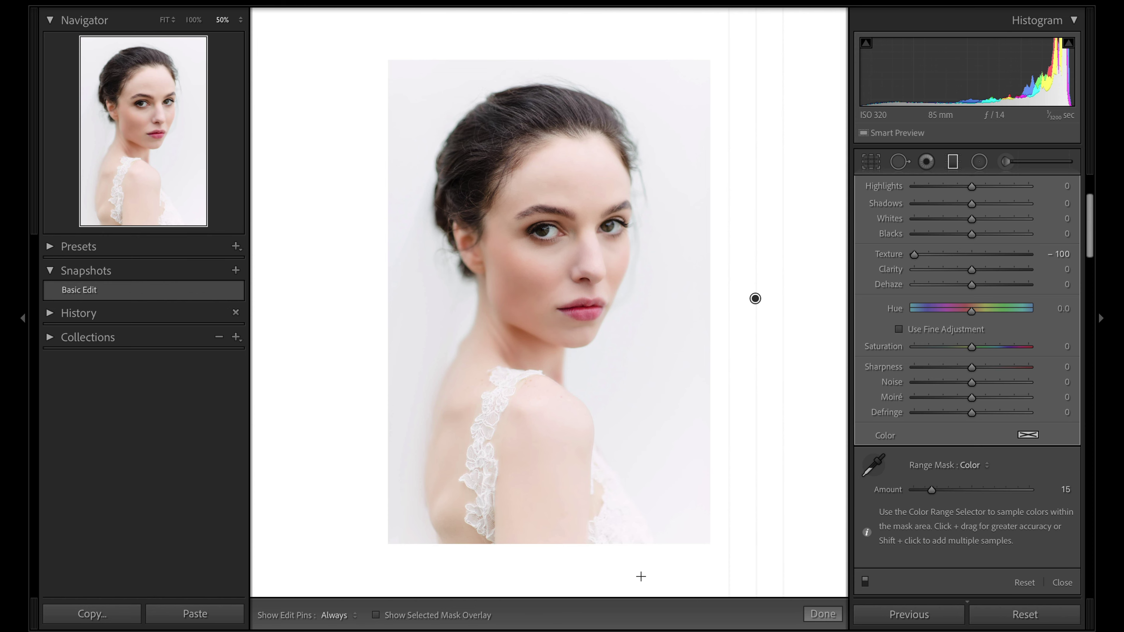
pyautogui.press('F6')
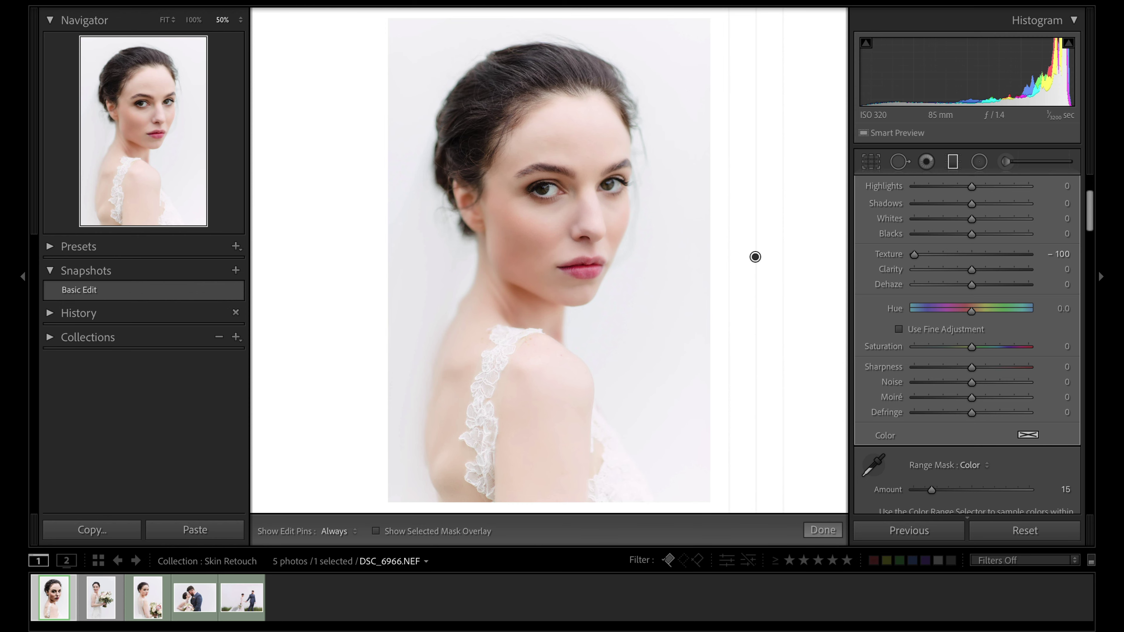
# Copy only the Local Adjustments settings, excluding brushes, and select the third bridal portrait, DSC_7014
pyautogui.press('super+shift+c')
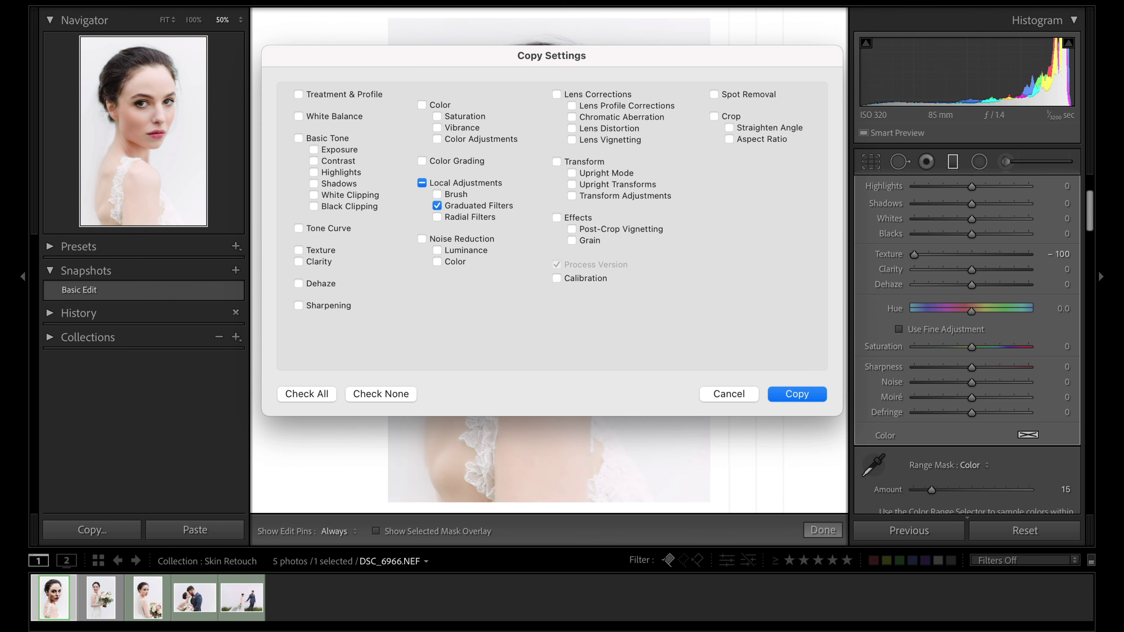
pyautogui.click(422, 183)
pyautogui.click(372, 397)
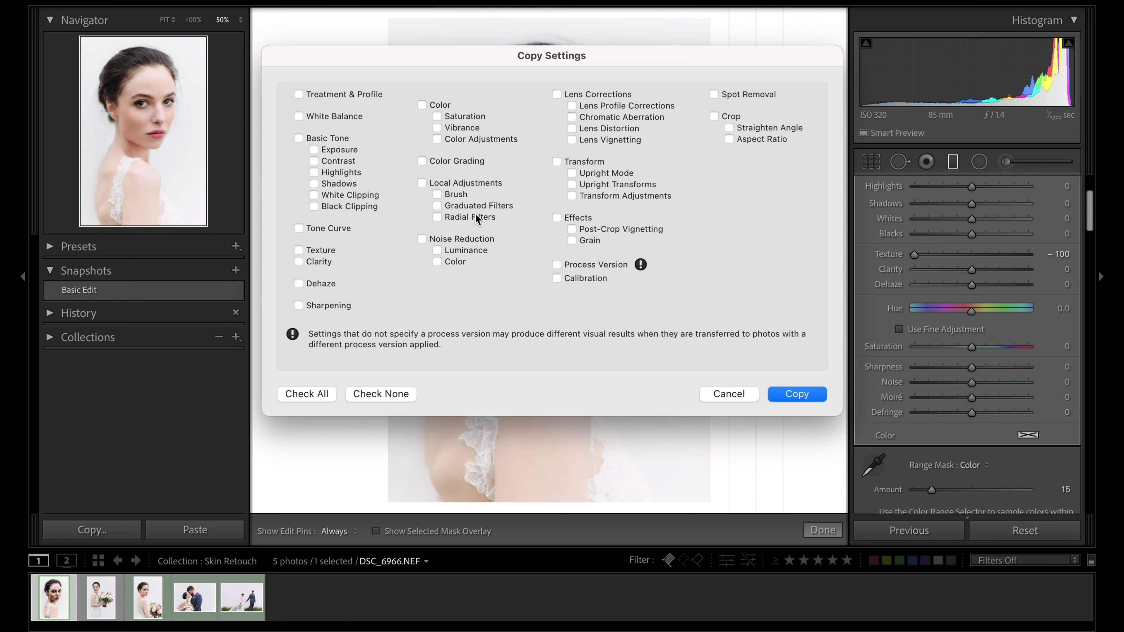
pyautogui.click(473, 185)
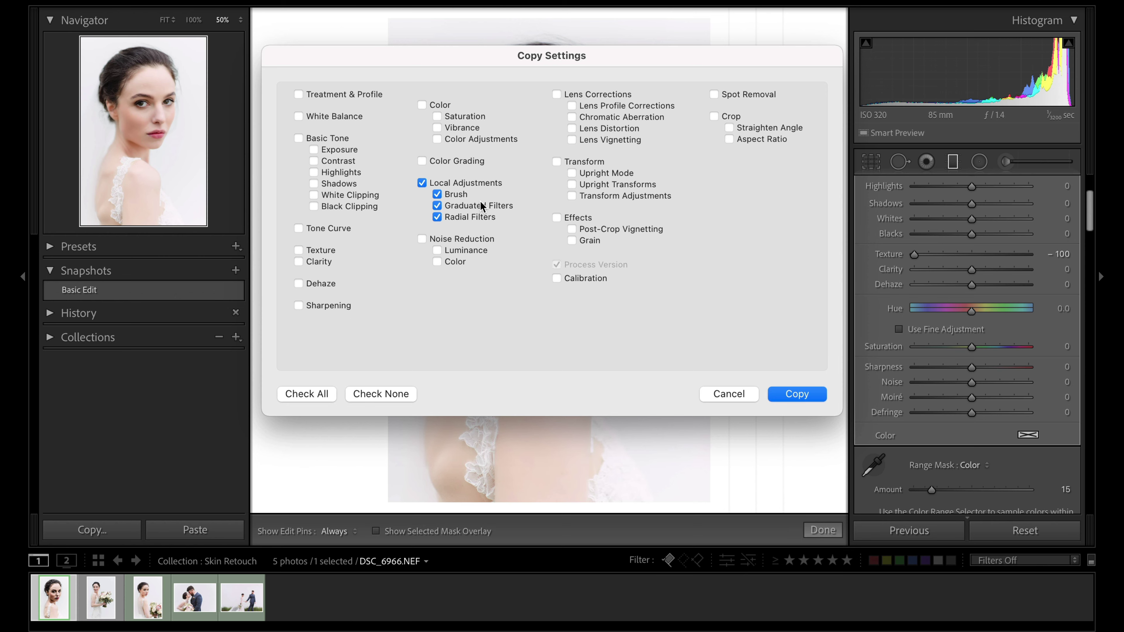
pyautogui.click(469, 217)
pyautogui.click(456, 194)
pyautogui.click(460, 205)
pyautogui.click(799, 392)
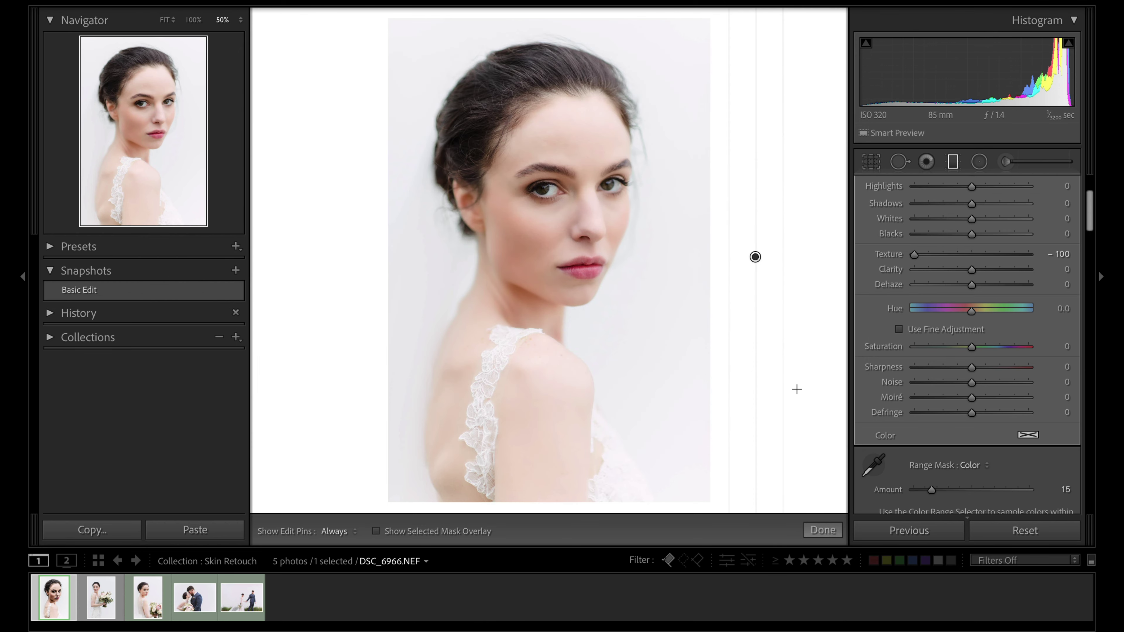
pyautogui.click(135, 609)
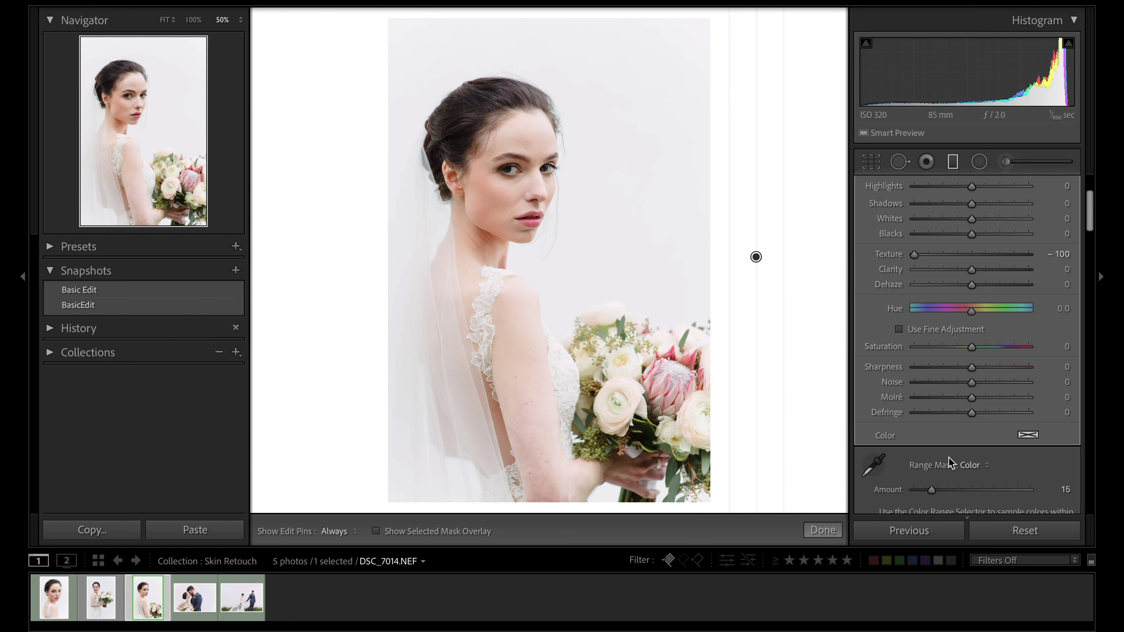
# Resample the pasted filter's color range mask from the bride's forehead and cheek skin
pyautogui.scroll(-2, 952, 460)
pyautogui.scroll(-3, 950, 462)
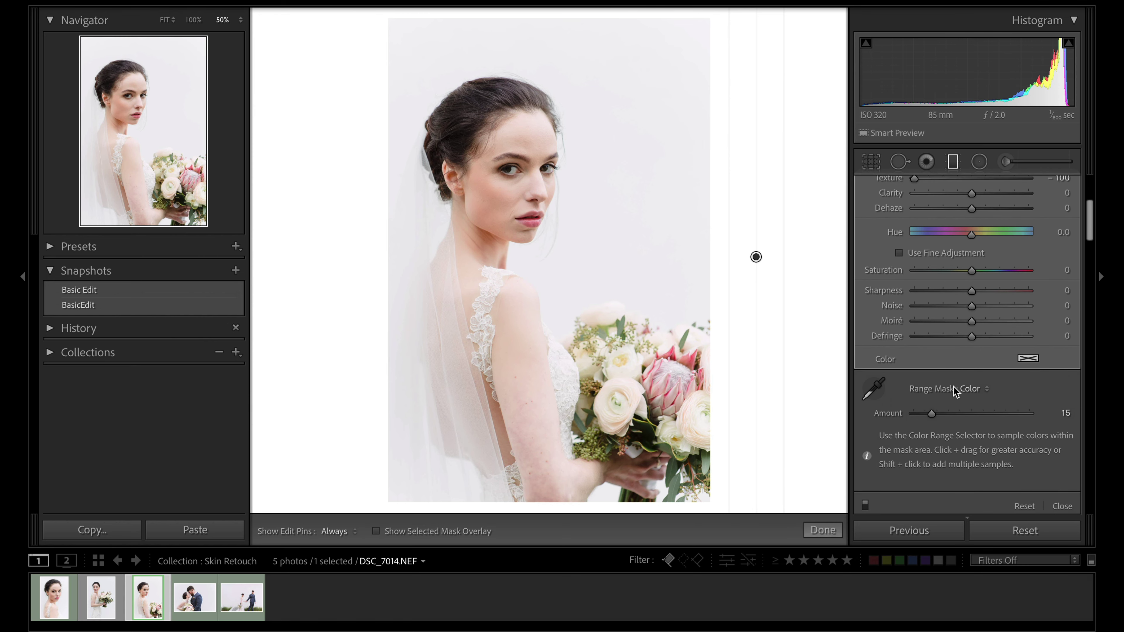
pyautogui.click(873, 389)
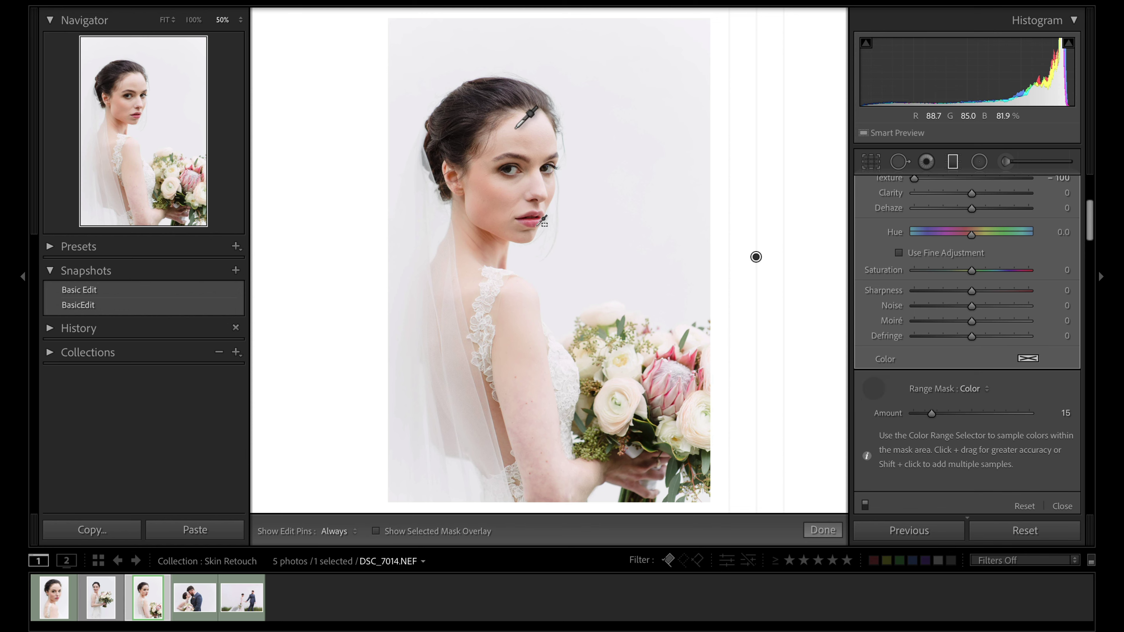
pyautogui.click(540, 134)
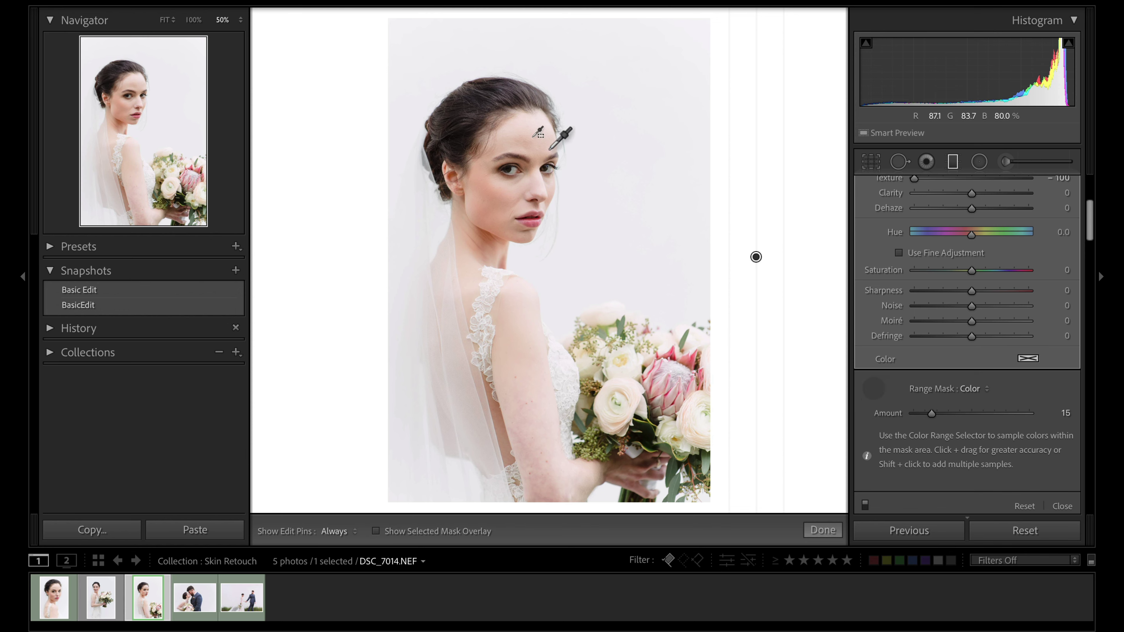
pyautogui.moveTo(482, 181); pyautogui.dragTo(513, 201)
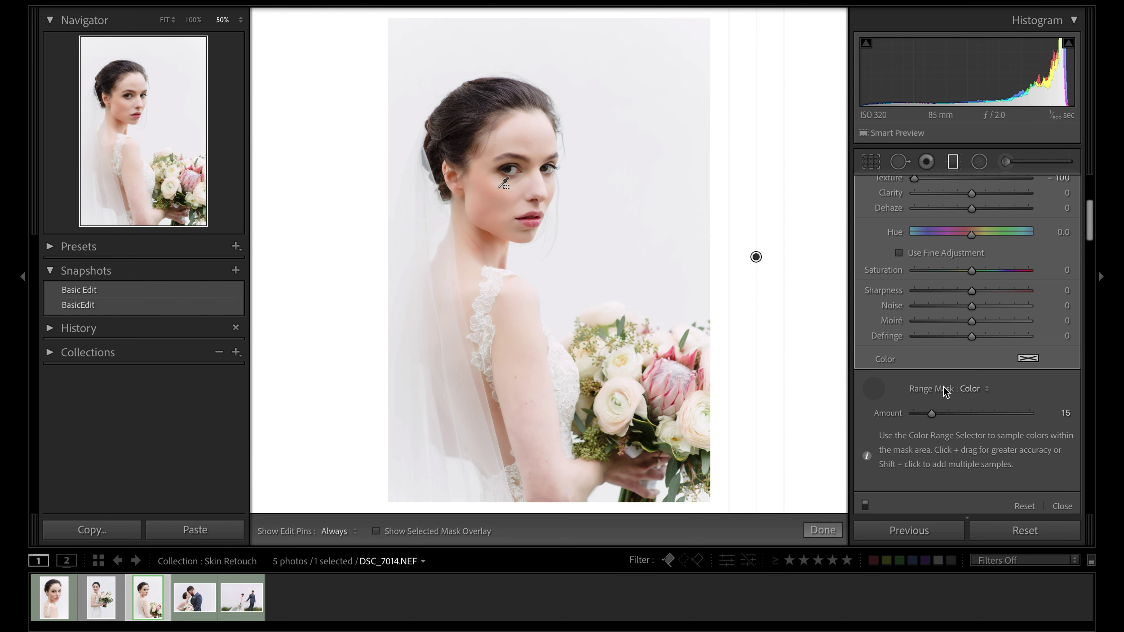
pyautogui.click(873, 389)
# Set the range mask Amount back to 15 while previewing the mask
pyautogui.moveTo(931, 413); pyautogui.dragTo(930, 414)
pyautogui.press('alt')
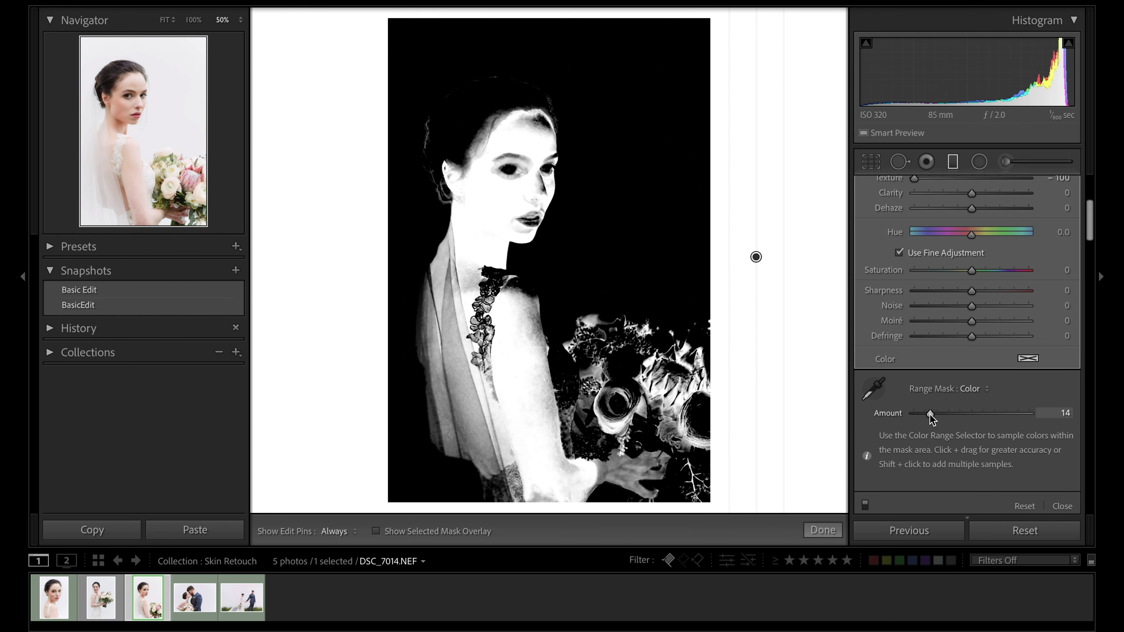
pyautogui.moveTo(930, 414); pyautogui.dragTo(932, 414)
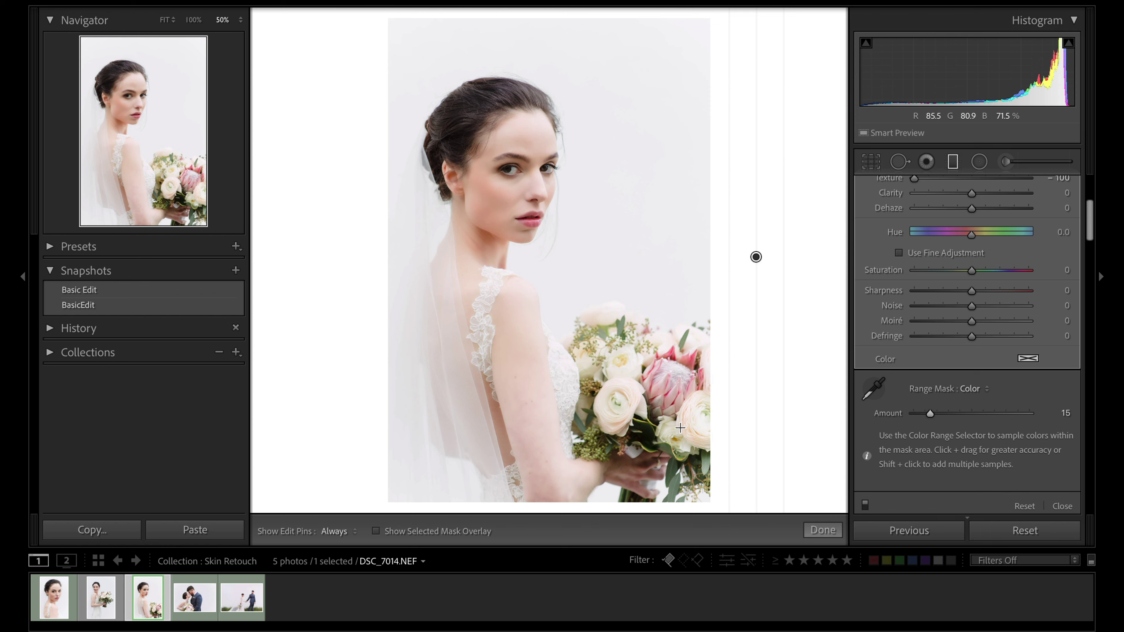
pyautogui.scroll(5, 996, 452)
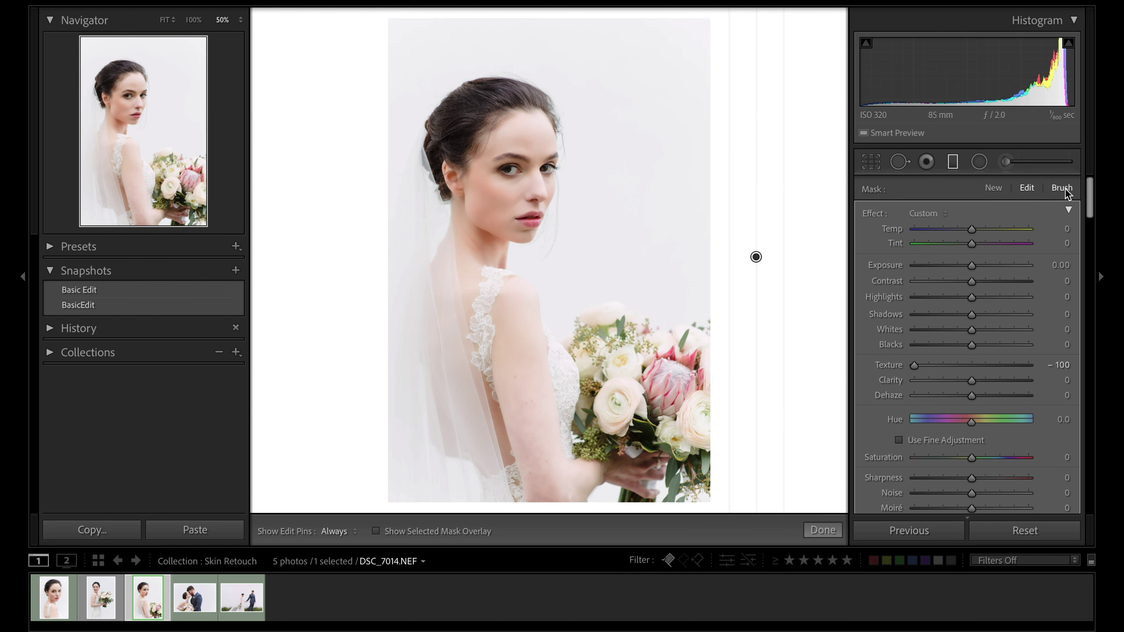
# Switch the filter brush to Erase and zoom to 300% on the bride's lips
pyautogui.scroll(-3, 1035, 464)
pyautogui.scroll(-2, 1035, 464)
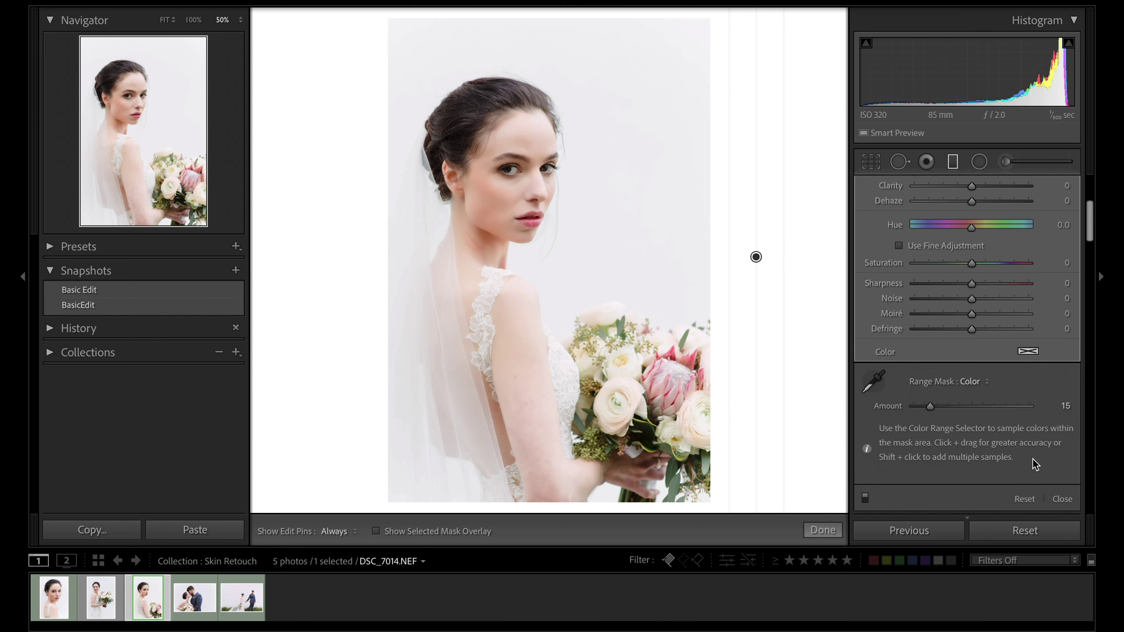
pyautogui.scroll(2, 1036, 464)
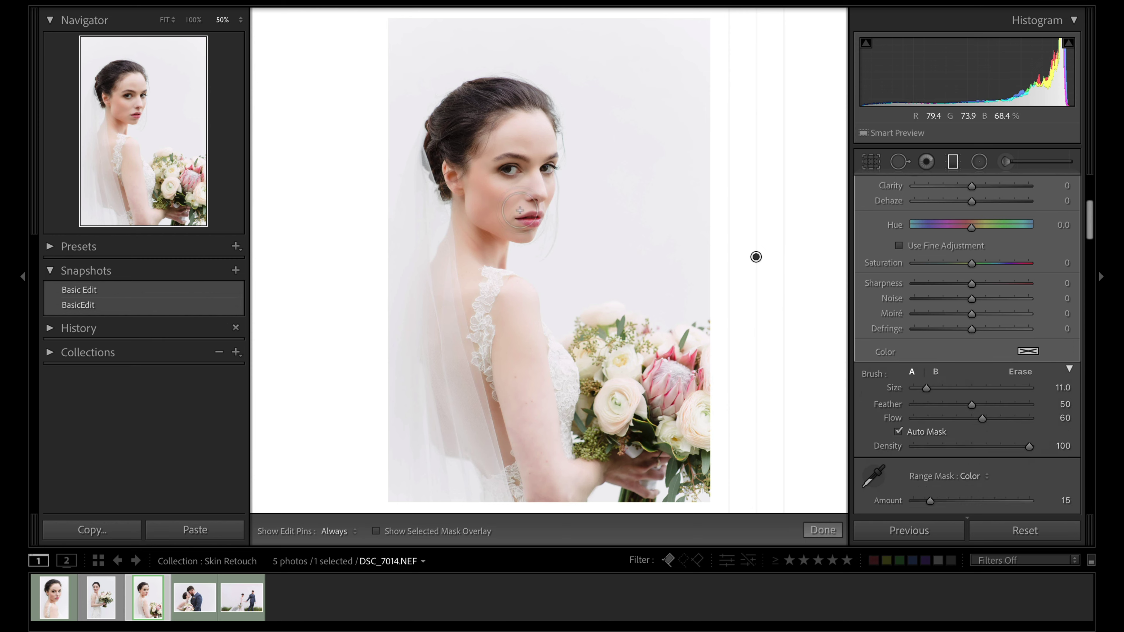
pyautogui.hotkey('ctrl', '=')
pyautogui.hotkey('ctrl', '=')
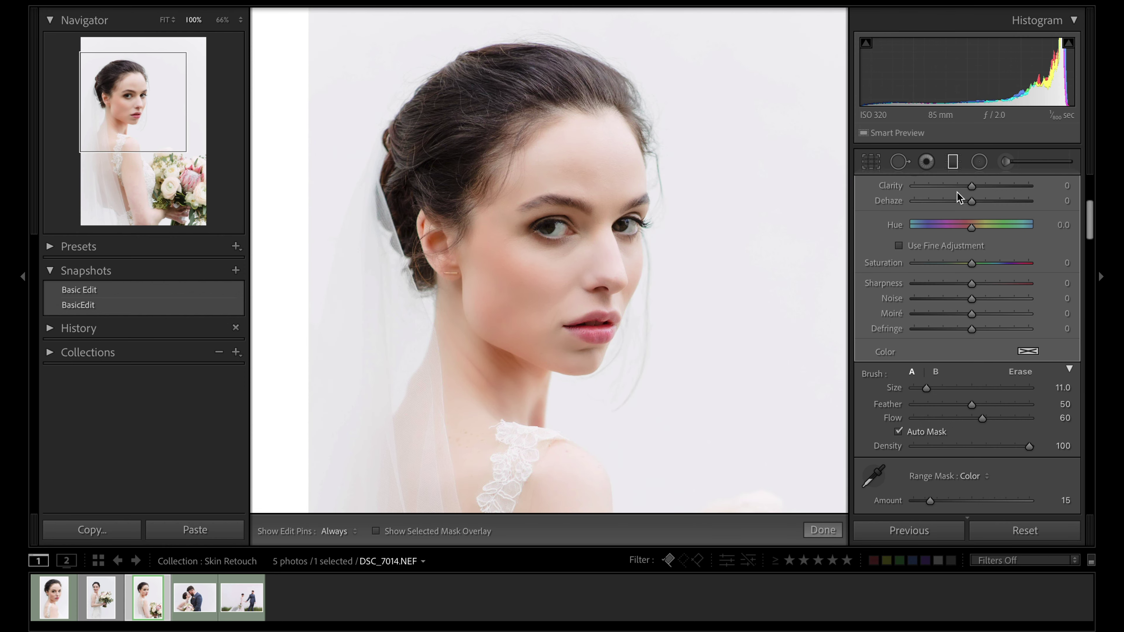
pyautogui.click(1020, 372)
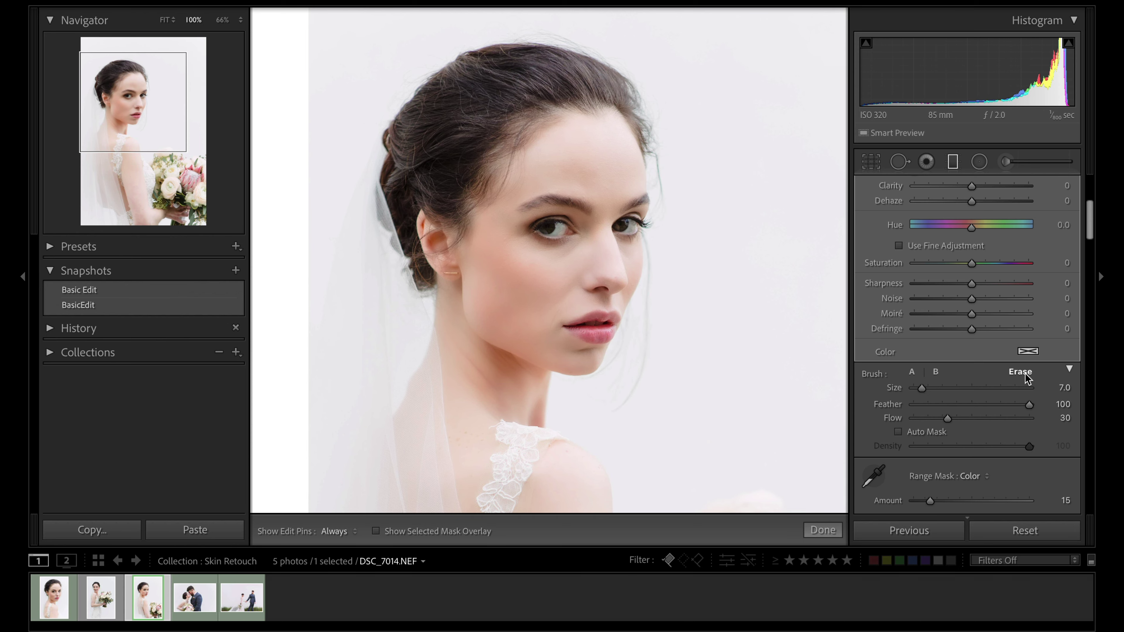
pyautogui.click(607, 367)
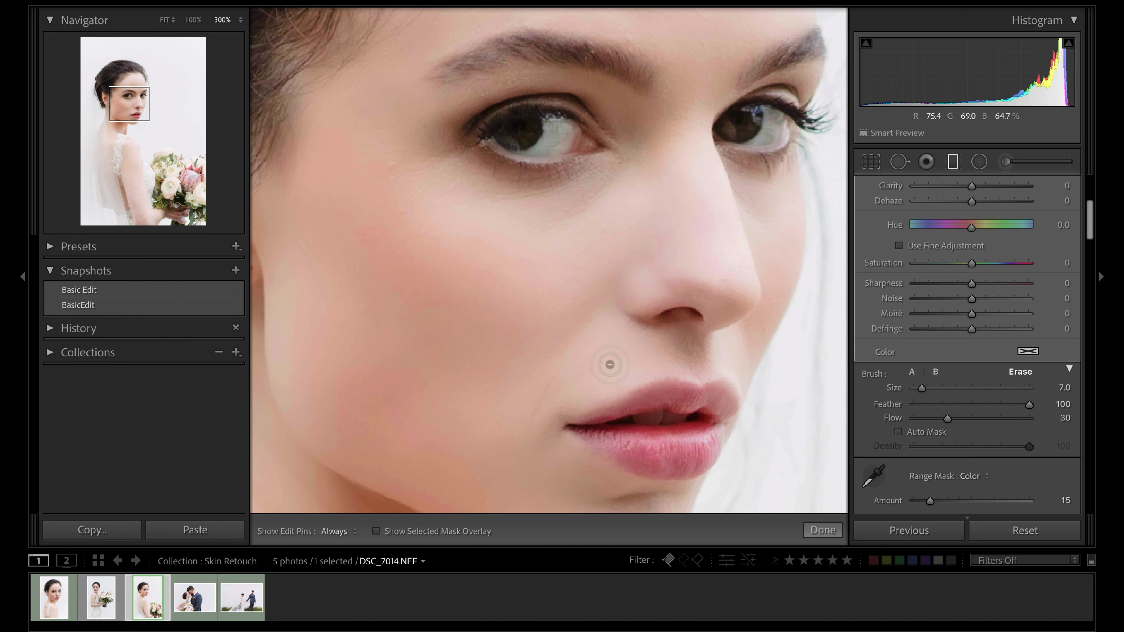
pyautogui.moveTo(695, 408); pyautogui.dragTo(569, 246)
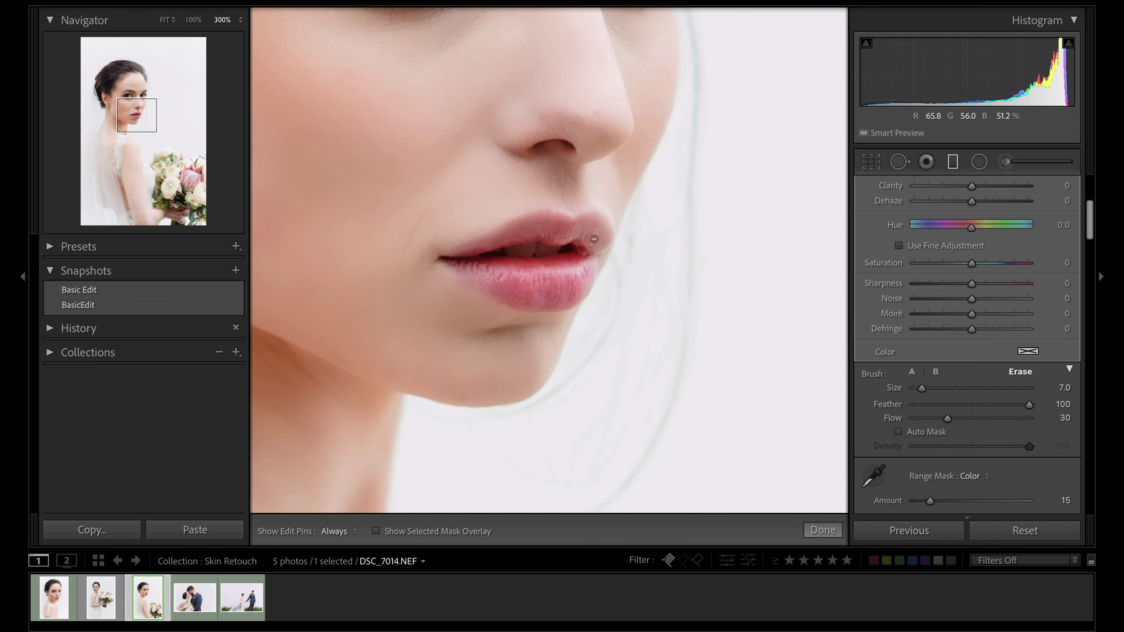
# Shrink the erase brush to size 4 and warm the filter's Temp to 100
pyautogui.press('[')
pyautogui.press('[')
pyautogui.press('[')
pyautogui.scroll(5, 989, 334)
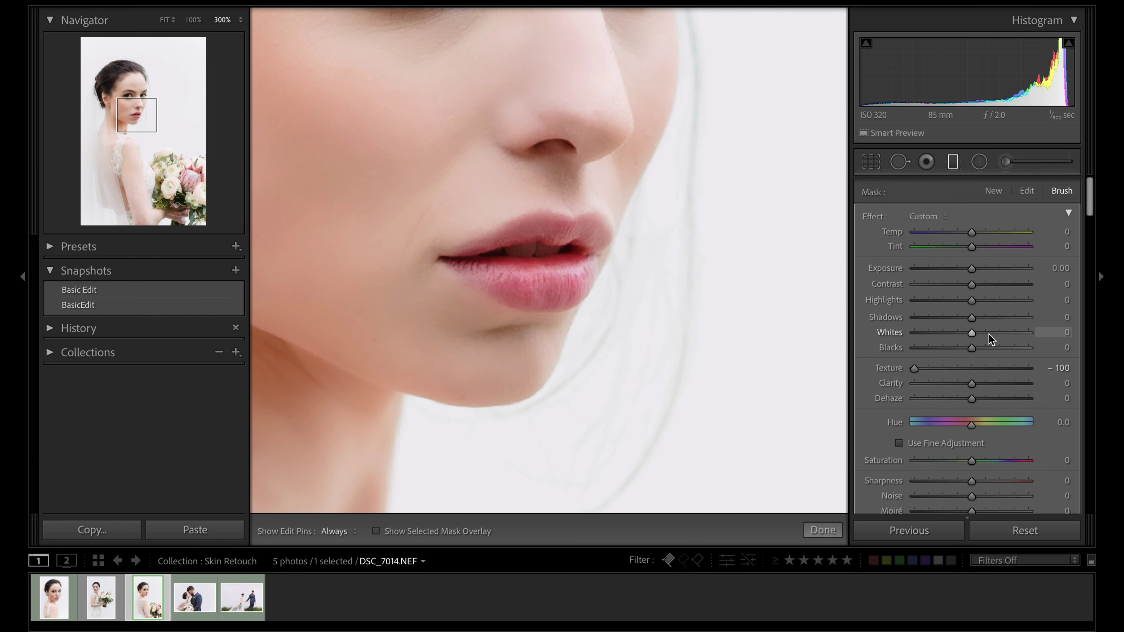
pyautogui.moveTo(970, 230); pyautogui.dragTo(1097, 231)
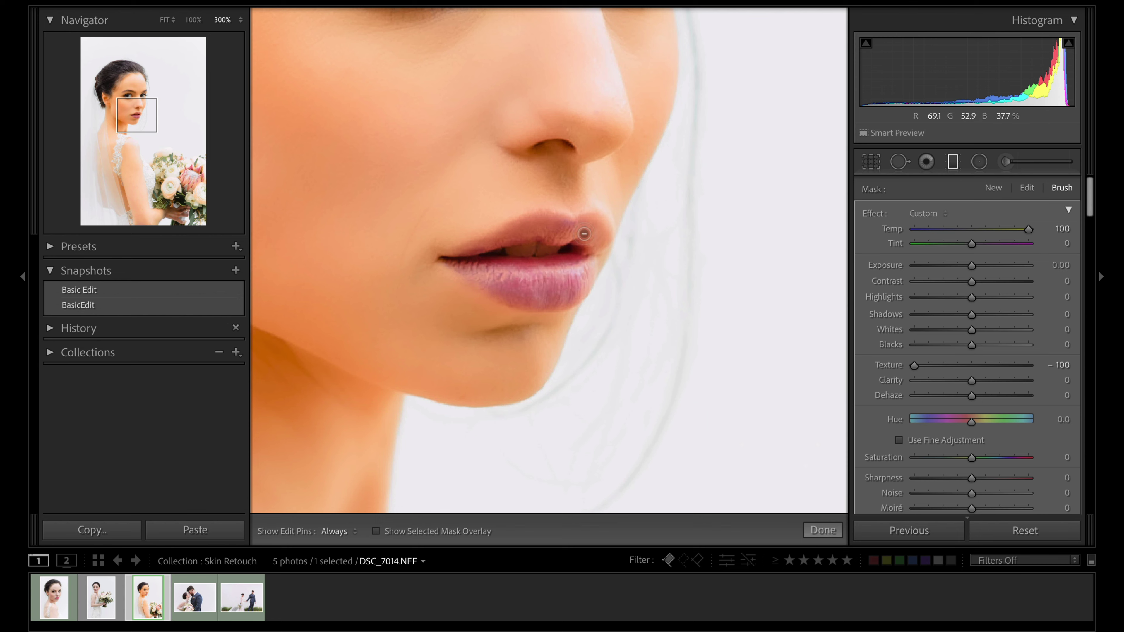
# Erase the smoothing filter from the upper lip, then zoom out
pyautogui.press('h')
pyautogui.moveTo(590, 241)
pyautogui.mouseDown()
pyautogui.moveTo(548, 239)
pyautogui.moveTo(599, 234)
pyautogui.moveTo(543, 222)
pyautogui.moveTo(487, 257)
pyautogui.moveTo(463, 256)
pyautogui.moveTo(503, 234)
pyautogui.moveTo(465, 262)
pyautogui.moveTo(577, 246)
pyautogui.moveTo(588, 264)
pyautogui.moveTo(575, 291)
pyautogui.moveTo(549, 291)
pyautogui.moveTo(571, 282)
pyautogui.moveTo(573, 251)
pyautogui.mouseUp()
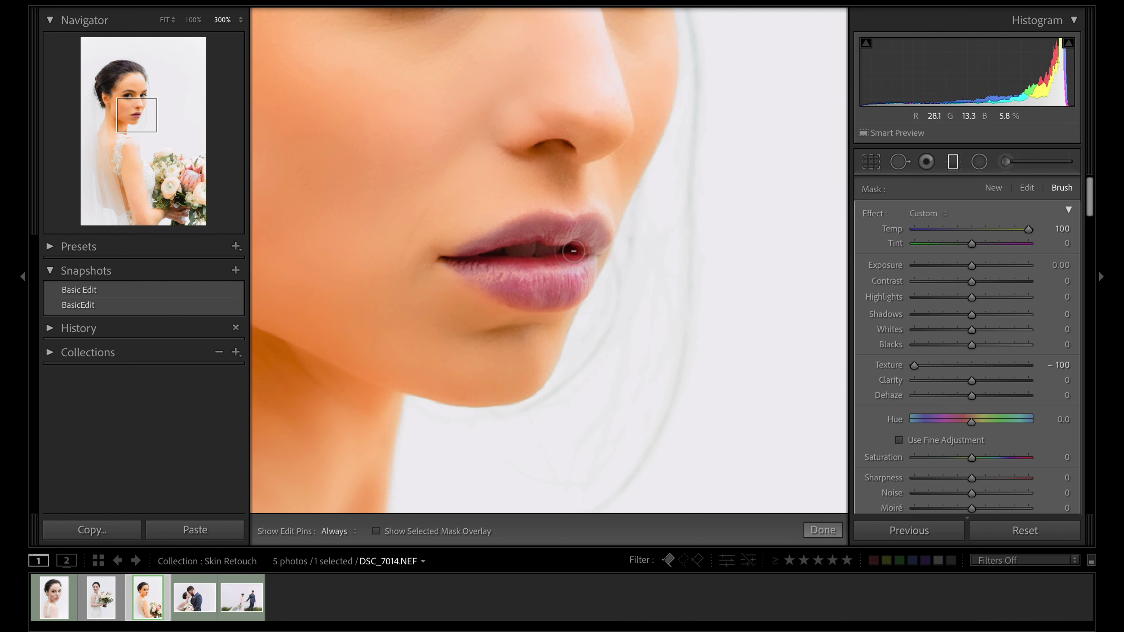
pyautogui.hotkey('ctrl', '-')
pyautogui.hotkey('ctrl', '-')
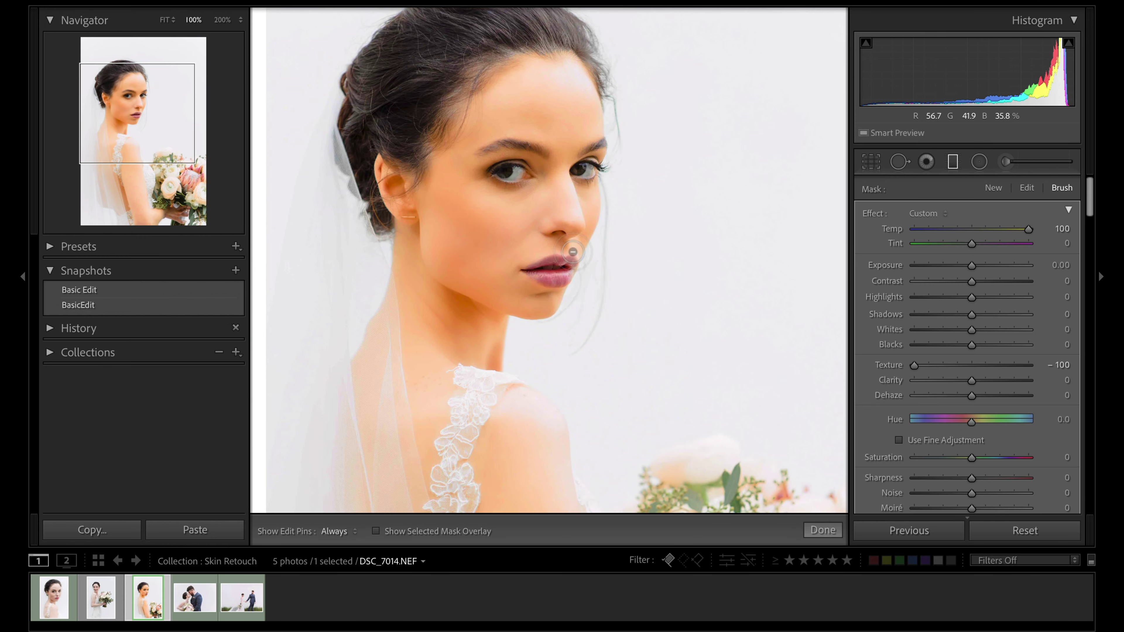
pyautogui.hotkey('ctrl', '-')
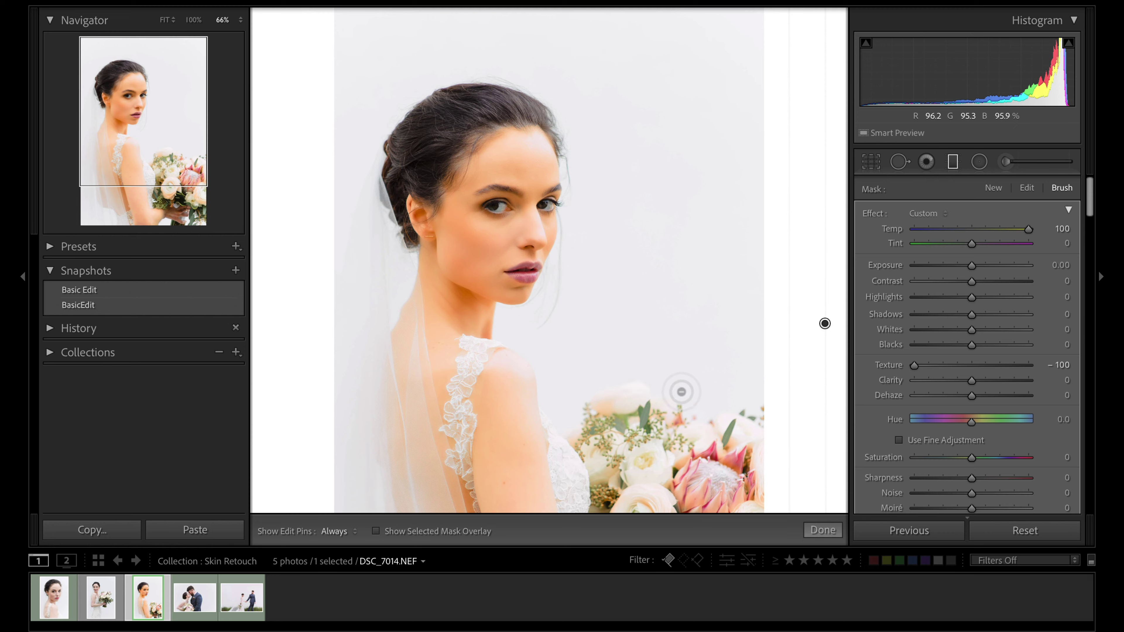
# Check the bouquet area and reset the filter's Temp back to 0
pyautogui.moveTo(678, 389); pyautogui.dragTo(627, 225)
pyautogui.press('h')
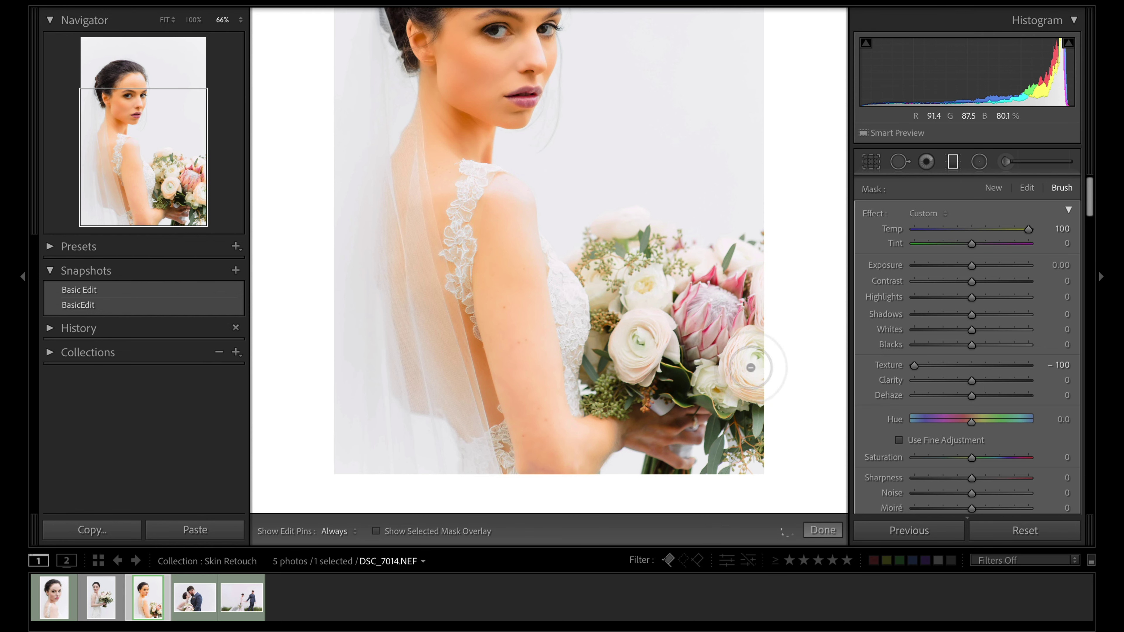
pyautogui.press('h')
pyautogui.doubleClick(892, 229)
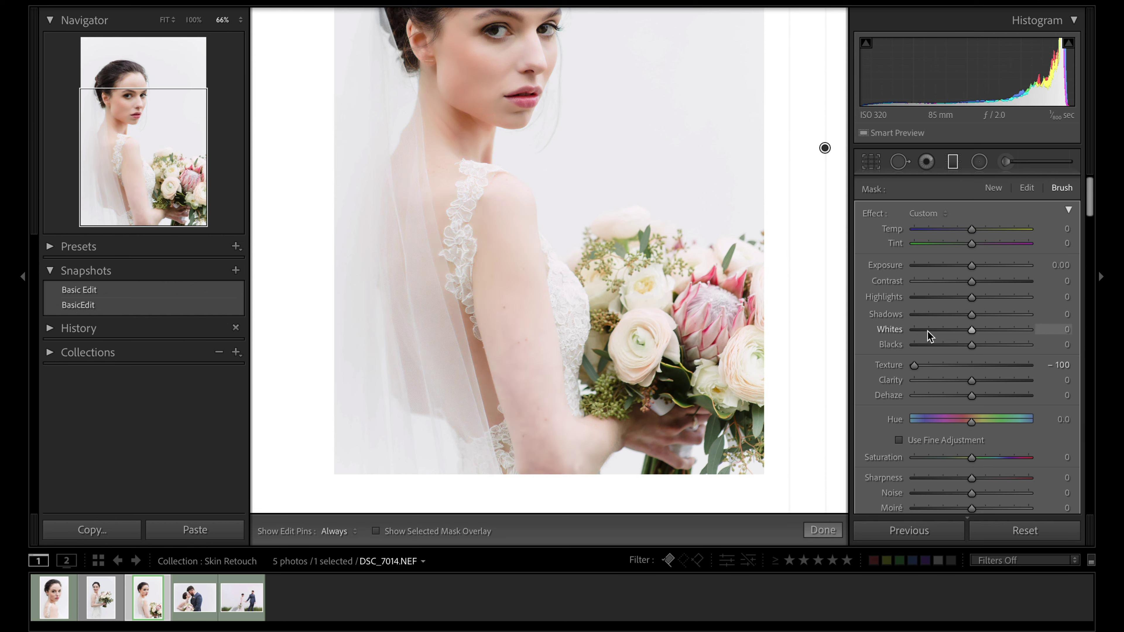
pyautogui.scroll(-10, 986, 319)
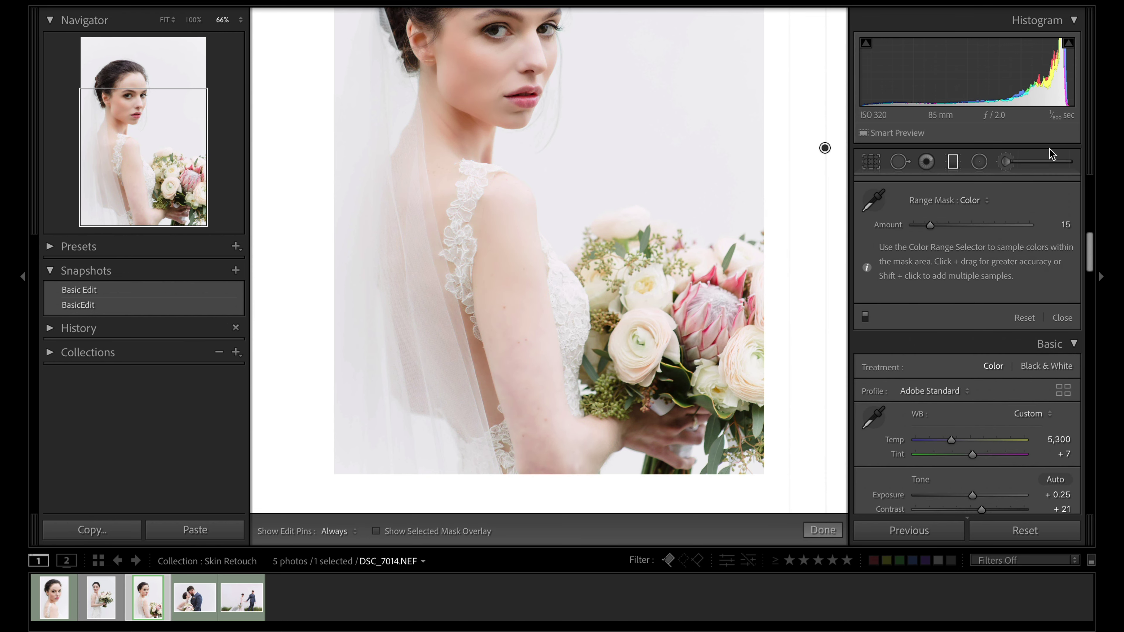
# Ease the skin-smoothing filter's Texture to −25 and return to the edited view
pyautogui.scroll(10, 1050, 162)
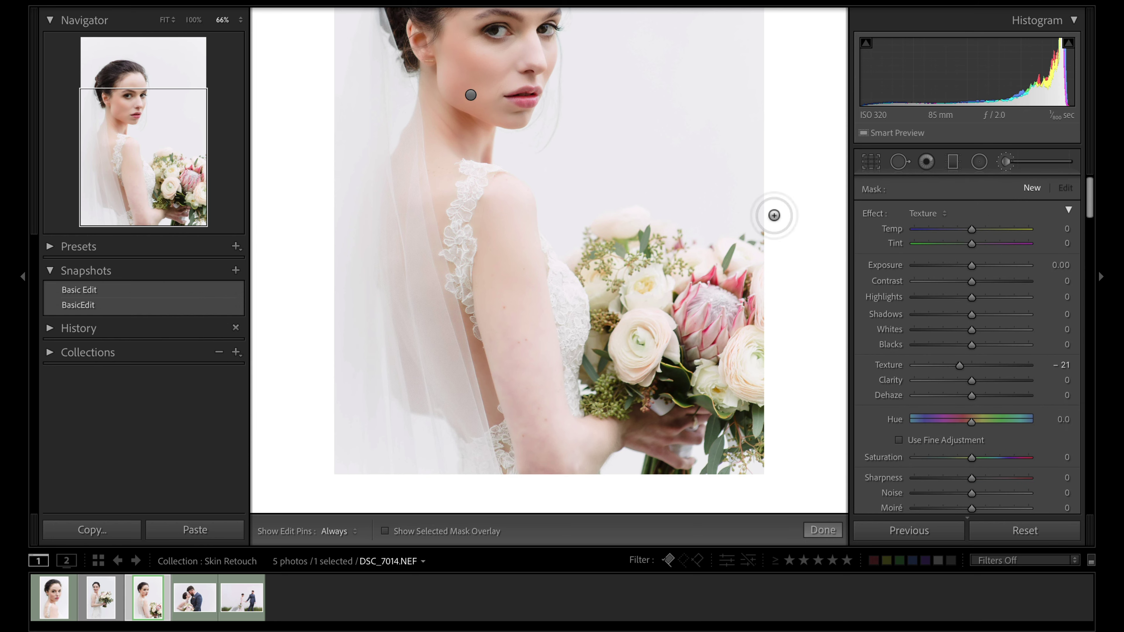
pyautogui.click(841, 231)
pyautogui.moveTo(959, 365); pyautogui.dragTo(957, 365)
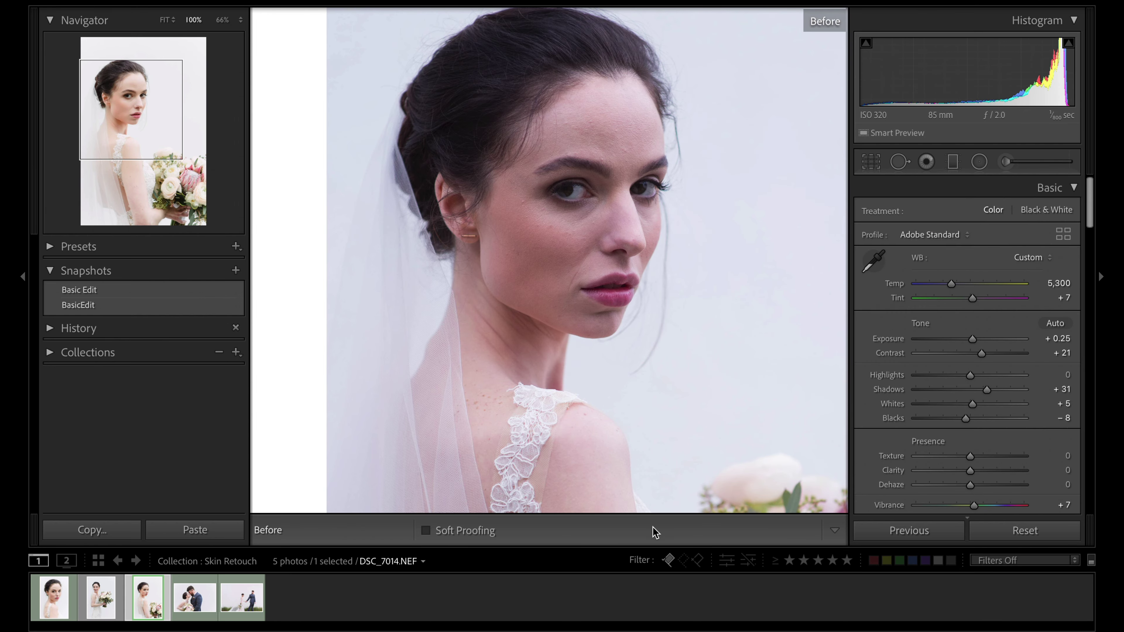
pyautogui.press('\\')
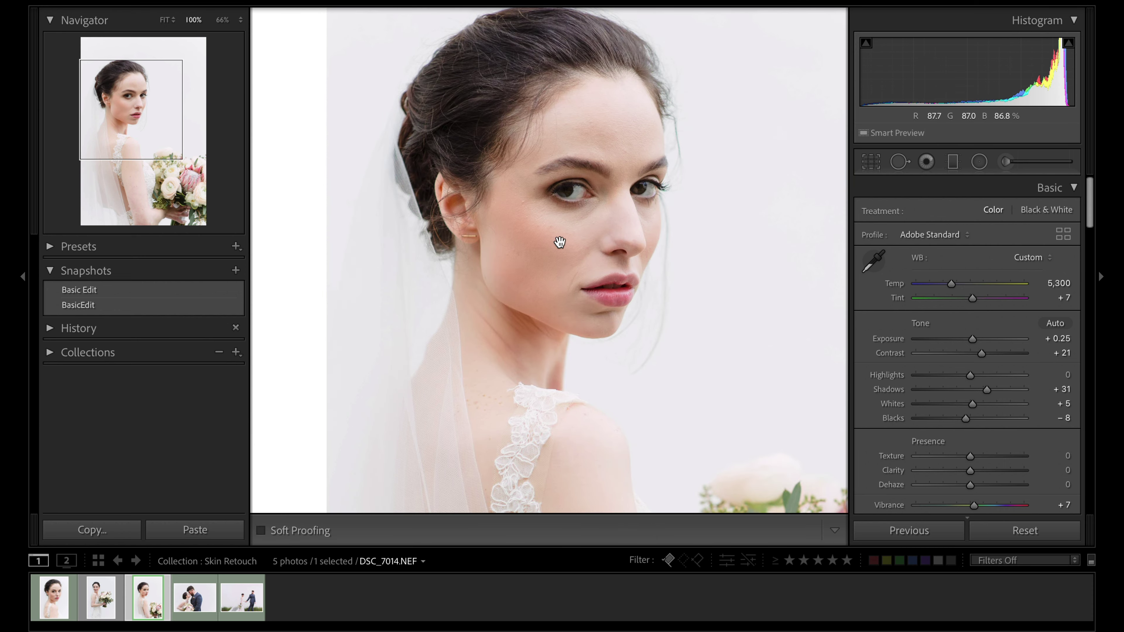
# Compare the forehead skin before and after at 300%, then zoom back out
pyautogui.hotkey('ctrl', '=')
pyautogui.hotkey('ctrl', '=')
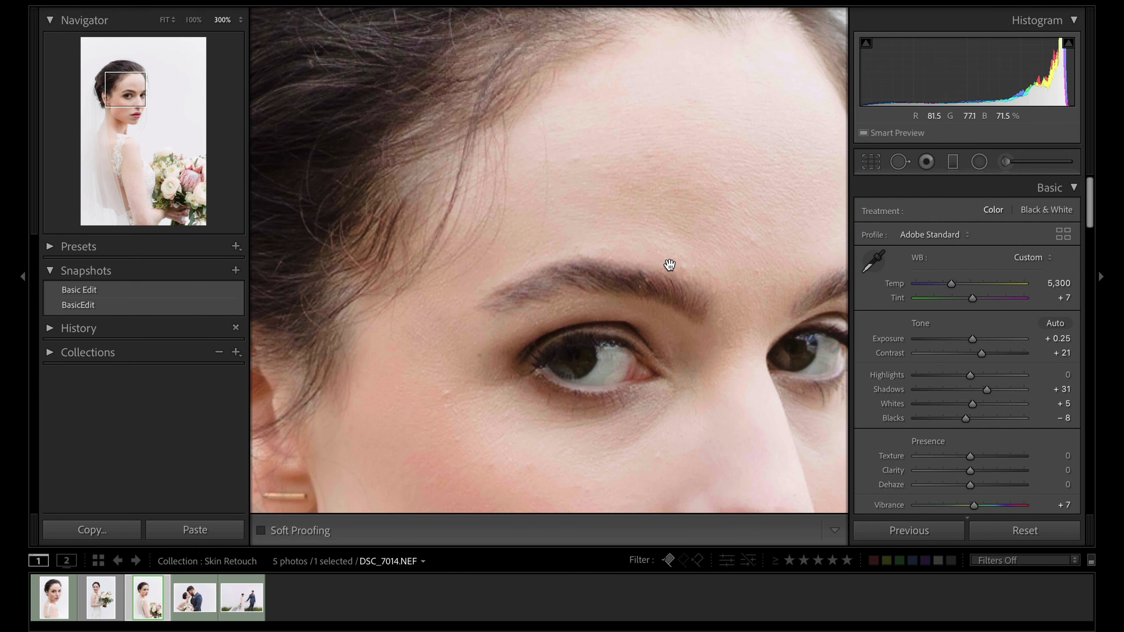
pyautogui.moveTo(670, 264); pyautogui.dragTo(477, 344)
pyautogui.press('\\')
pyautogui.press('\\')
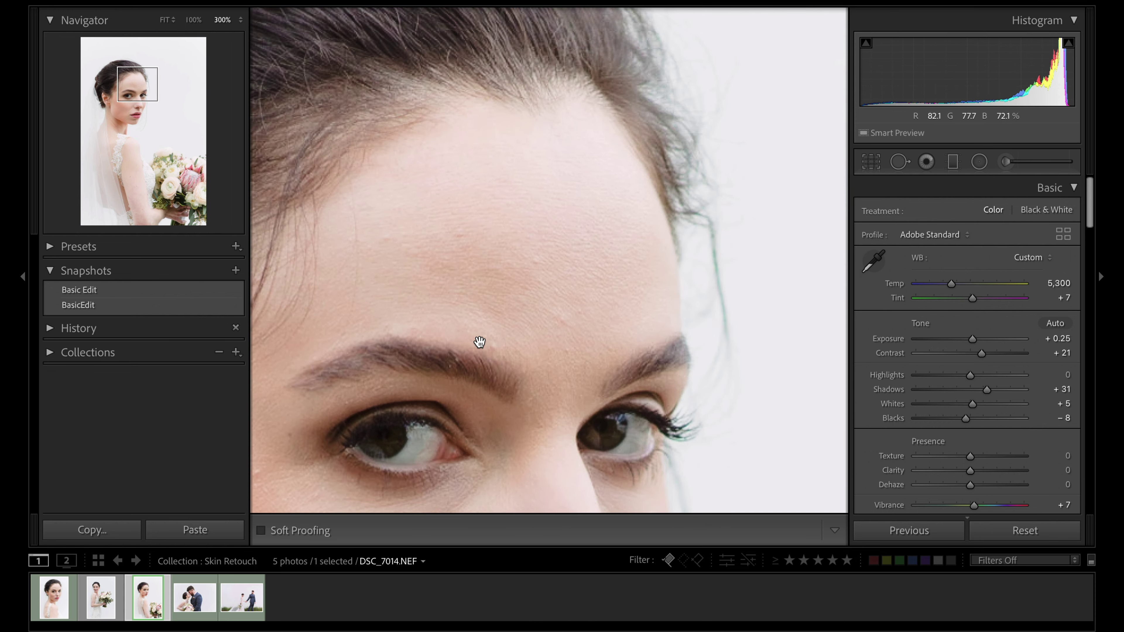
pyautogui.hotkey('ctrl', '-')
pyautogui.hotkey('ctrl', '-')
pyautogui.hotkey('ctrl', '-')
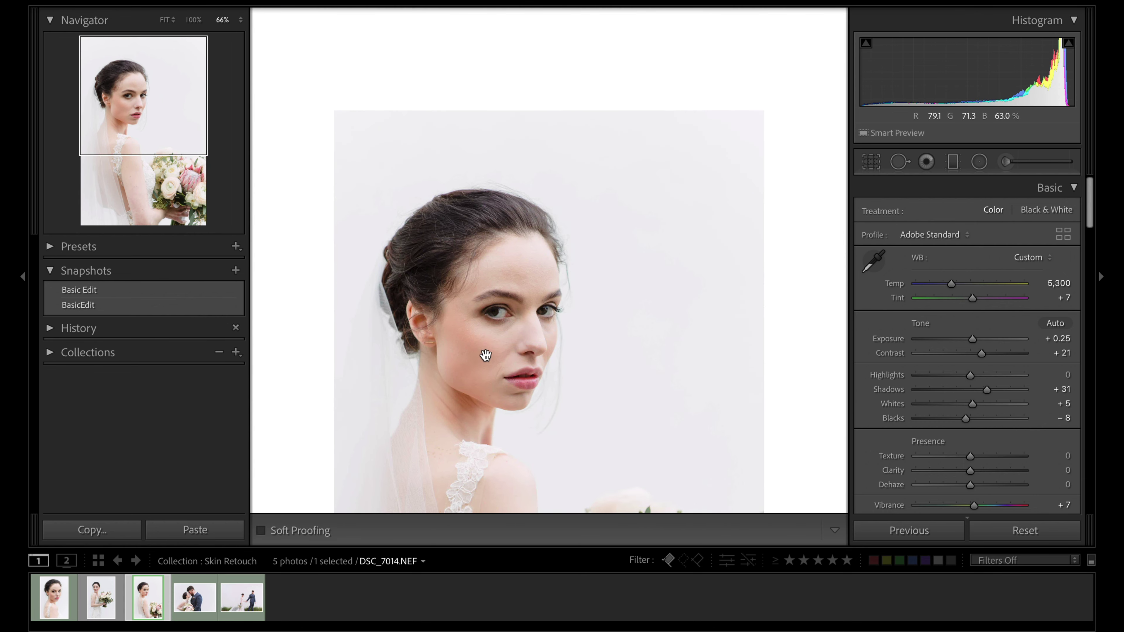
pyautogui.moveTo(486, 355); pyautogui.dragTo(461, 172)
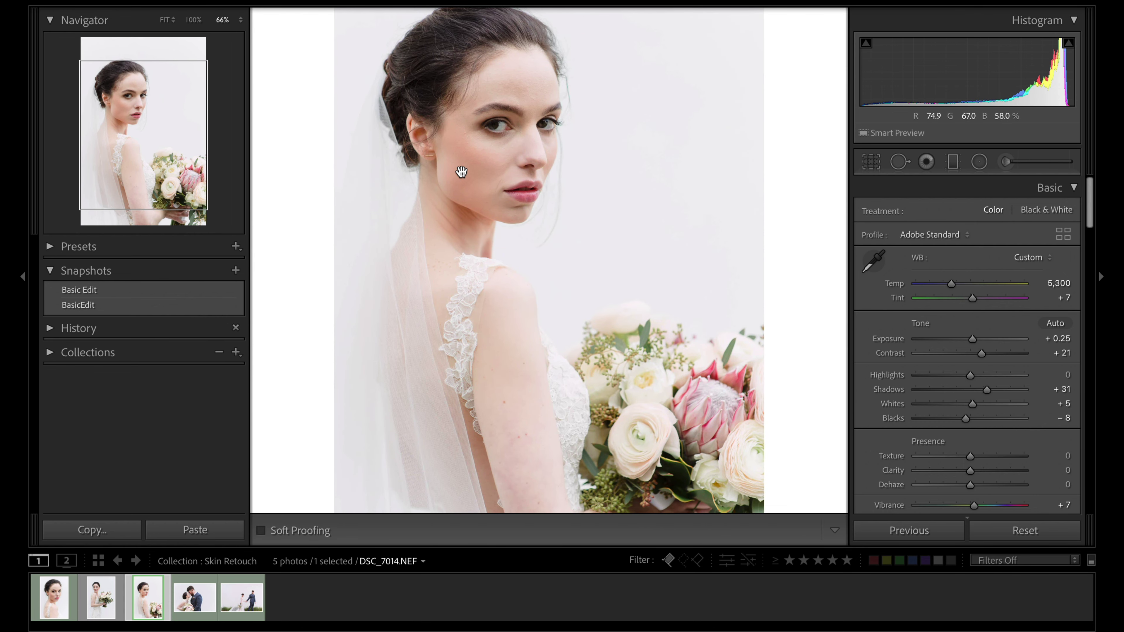